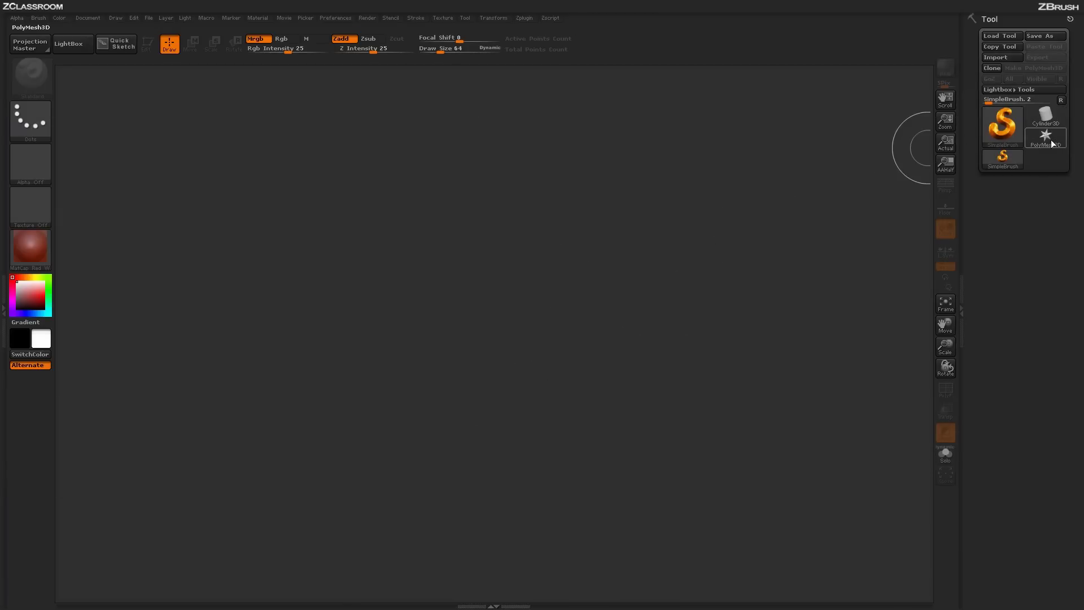
Step: Draw a PolyMesh3D star in the middle of the empty canvas and put it into Edit mode
left_click(1051, 137)
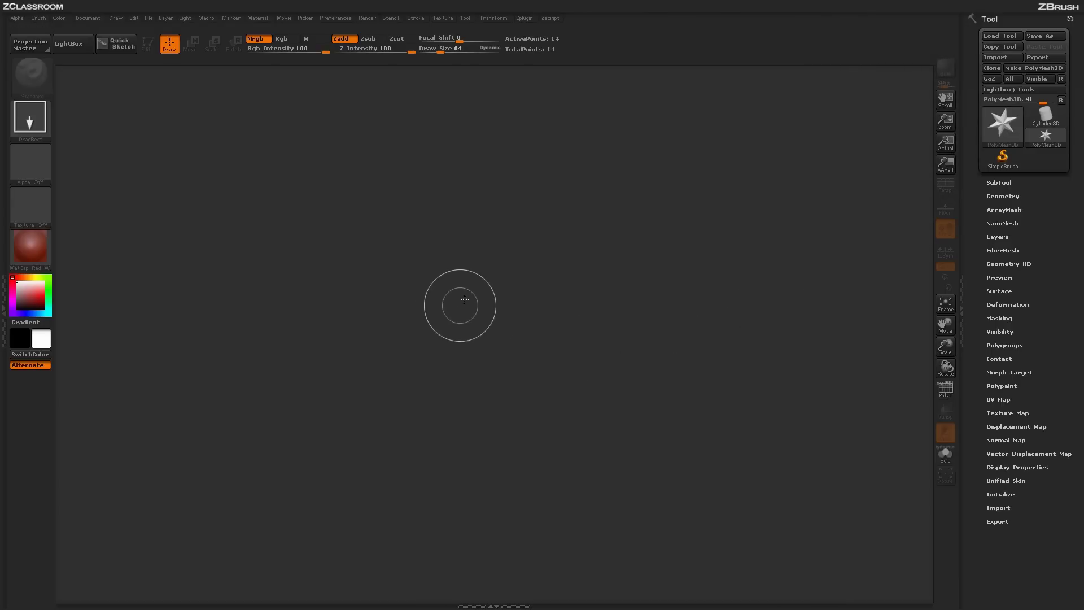
left_click_drag(465, 300, 465, 542)
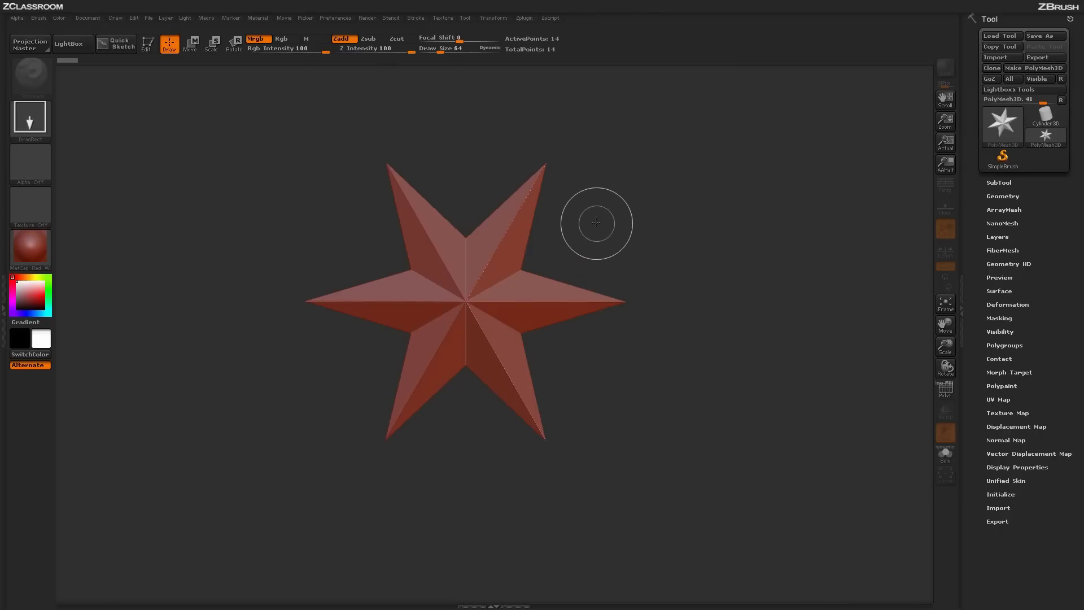
left_click(151, 51)
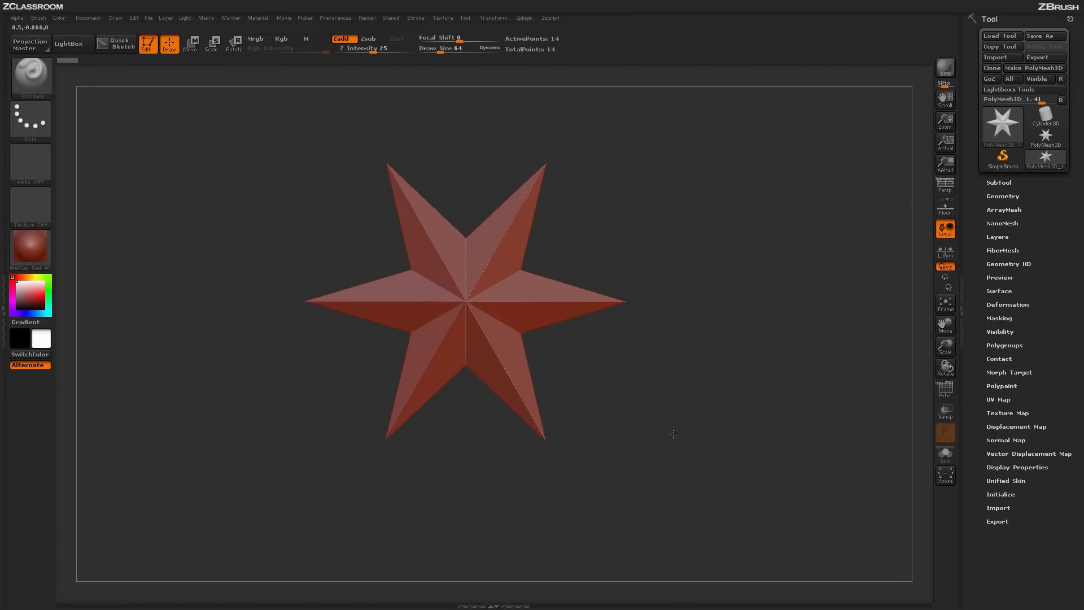
left_click_drag(673, 434, 696, 497)
left_click_drag(677, 409, 678, 413, "shift")
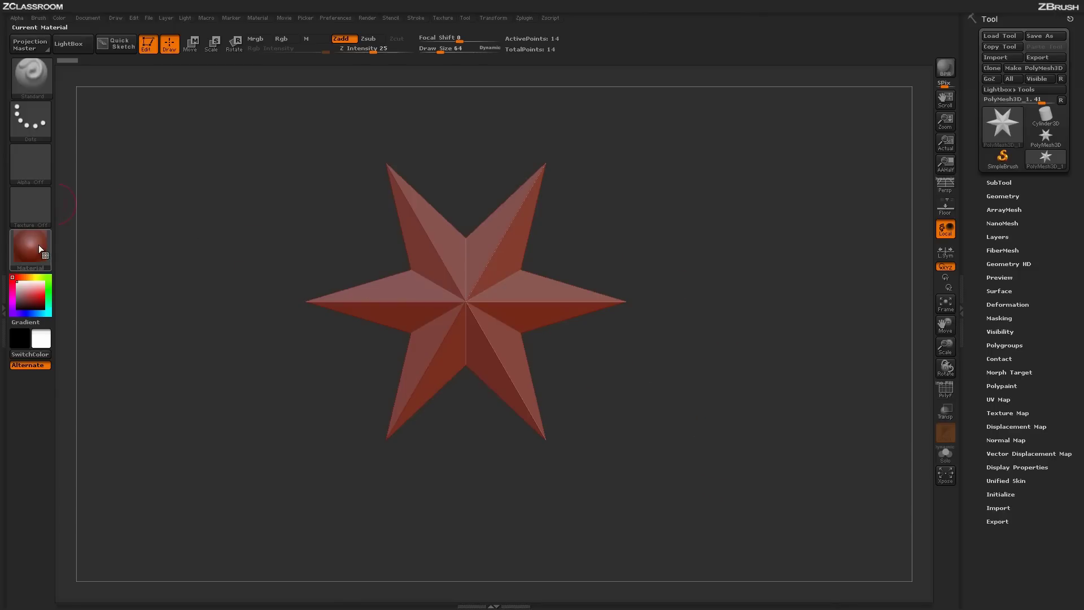
Step: Change the star's material to MatCap Gray
mouse_move(35, 257)
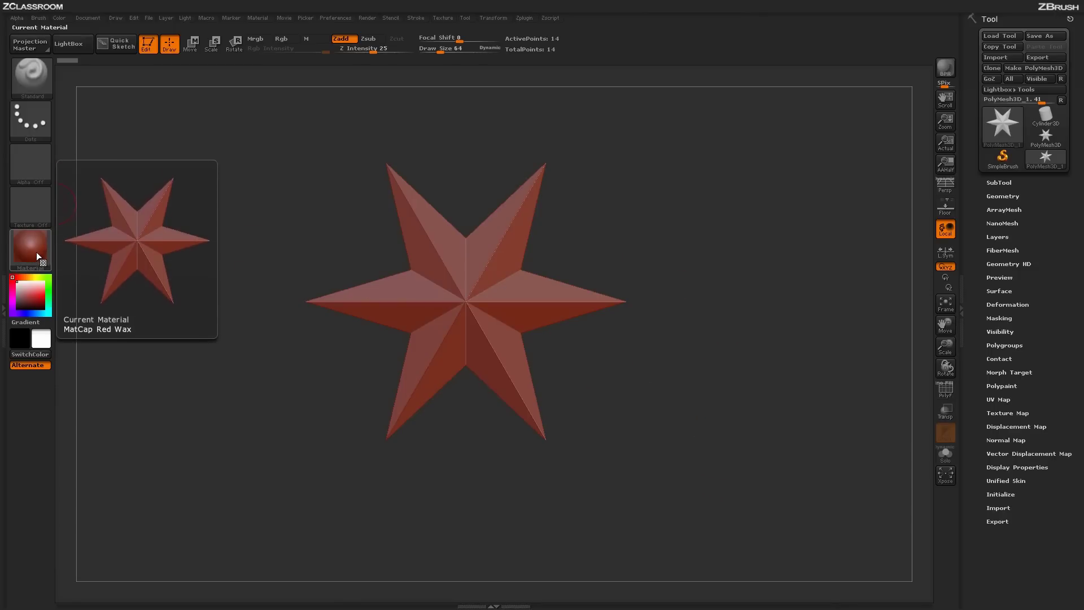
left_click(31, 252)
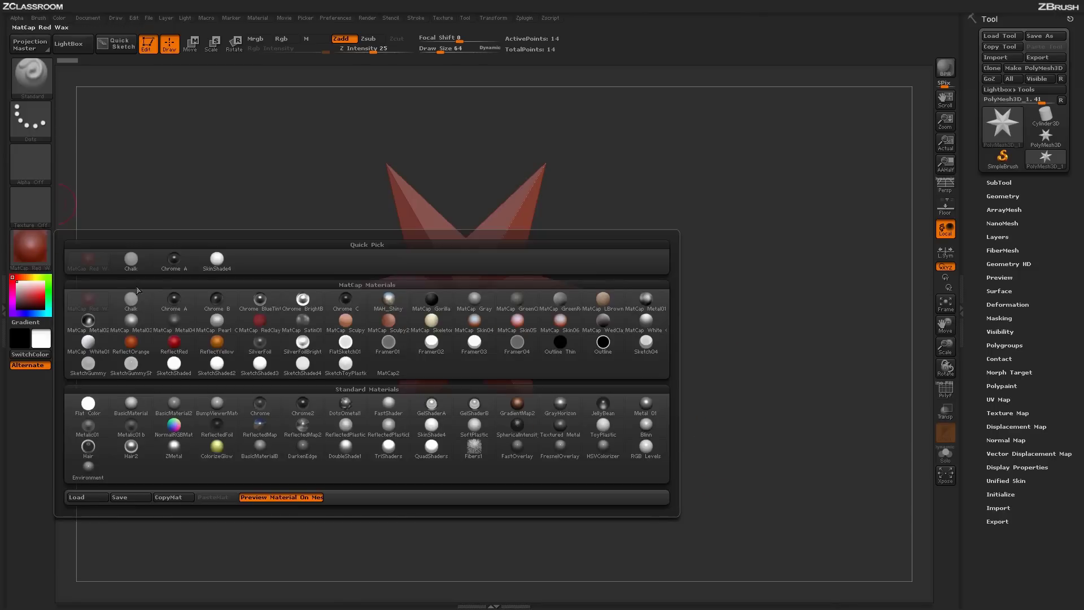
left_click(481, 304)
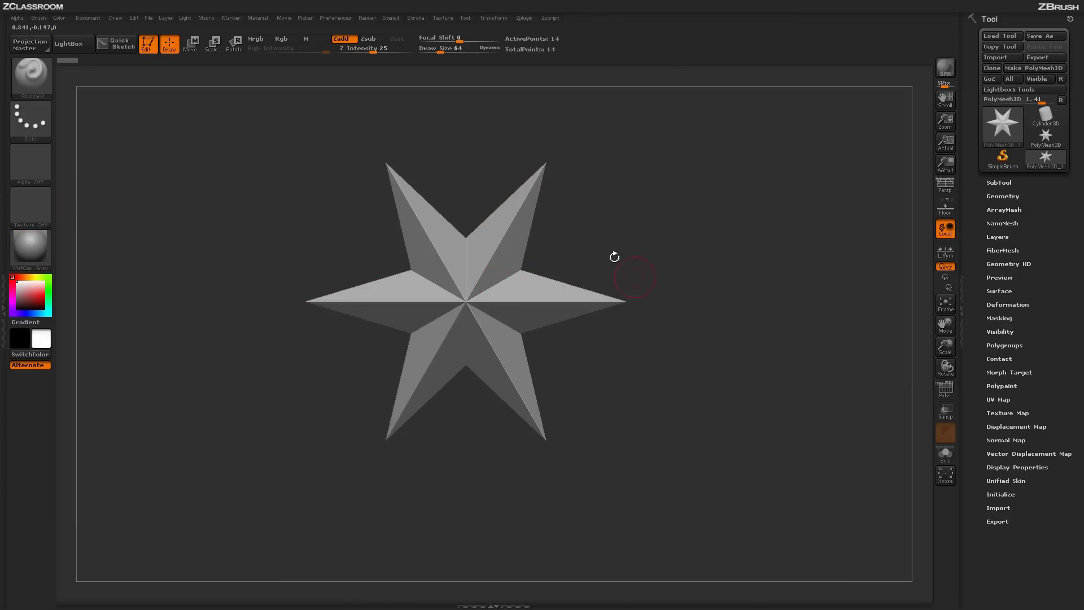
mouse_move(722, 430)
left_mouse_down()
mouse_move(746, 442)
mouse_move(714, 443)
mouse_move(720, 456)
mouse_move(706, 446)
mouse_move(732, 454)
left_mouse_up()
Step: Initialize the star mesh as a QCube to replace it with a low-resolution cube
left_click(1001, 494)
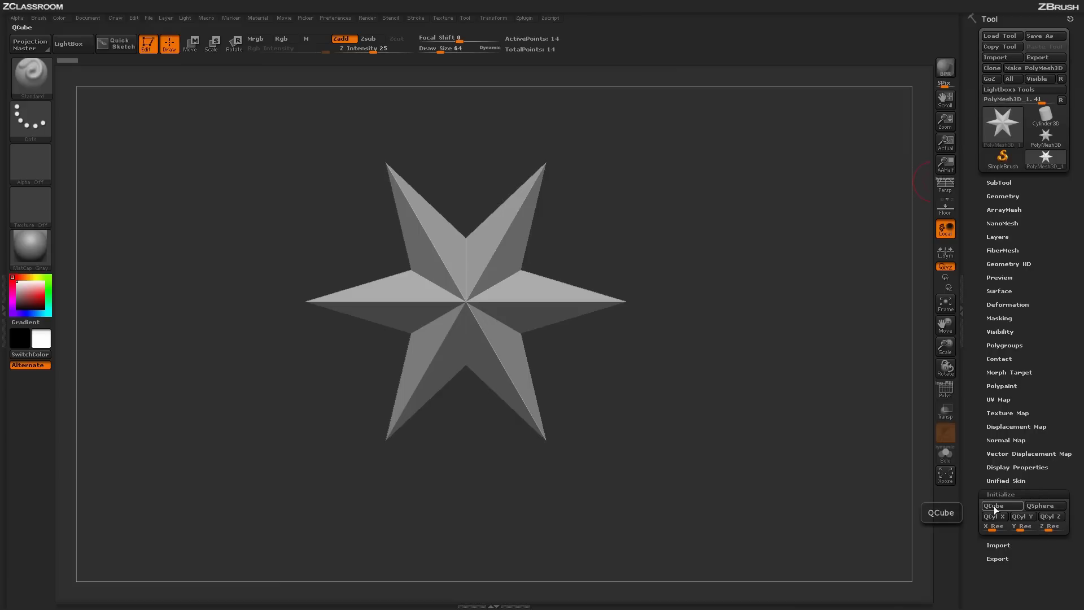
left_click(995, 507)
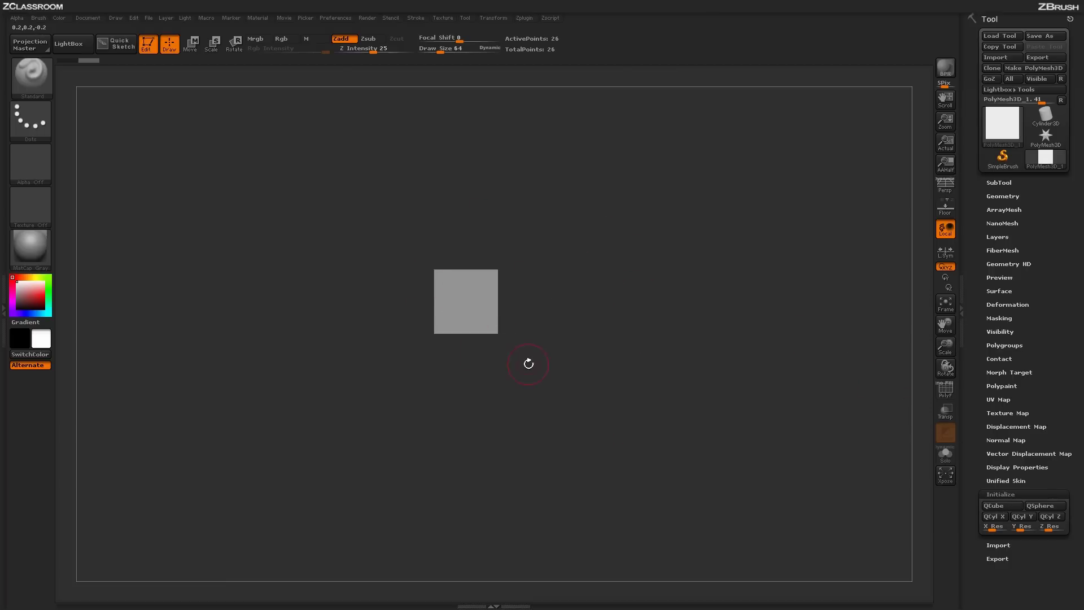
left_click_drag(618, 447, 634, 471)
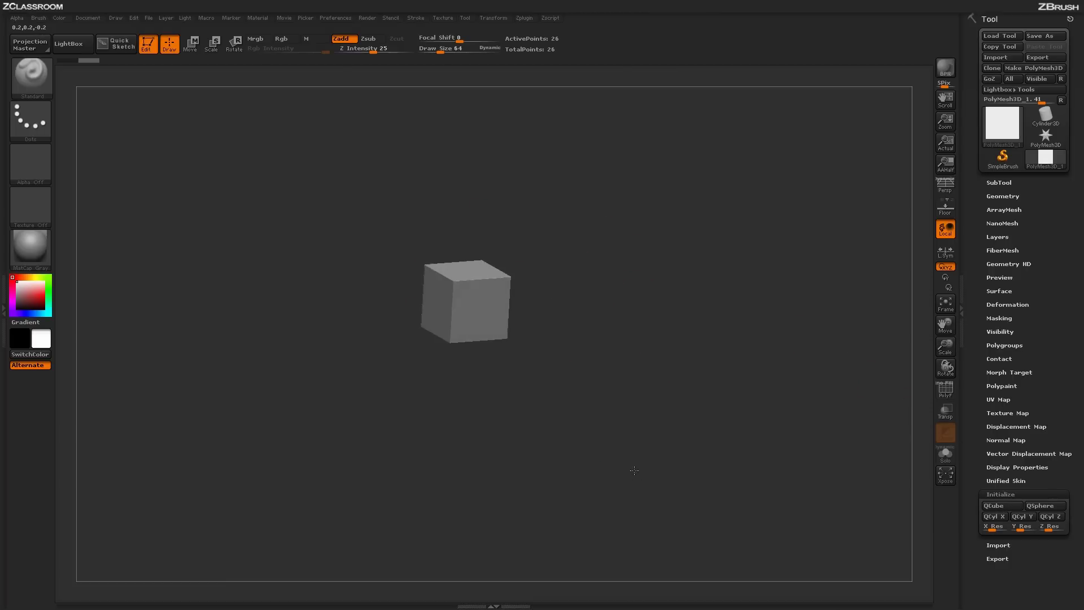
left_click_drag(577, 386, 707, 336)
Step: Turn on PolyFrame display and perspective for the cube
key("shift+f")
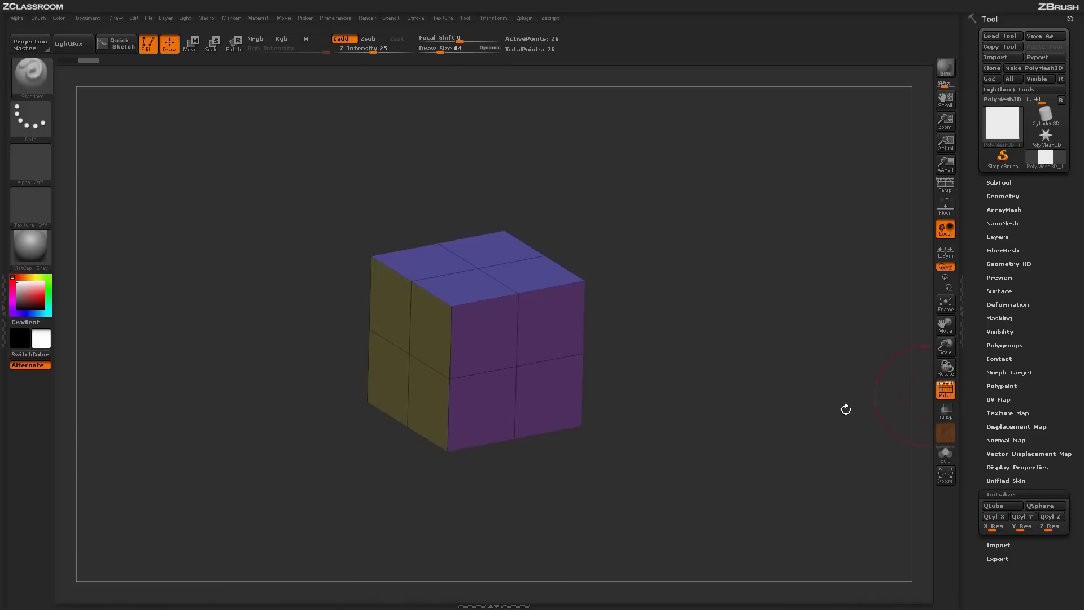
left_click_drag(688, 450, 755, 375)
key("p")
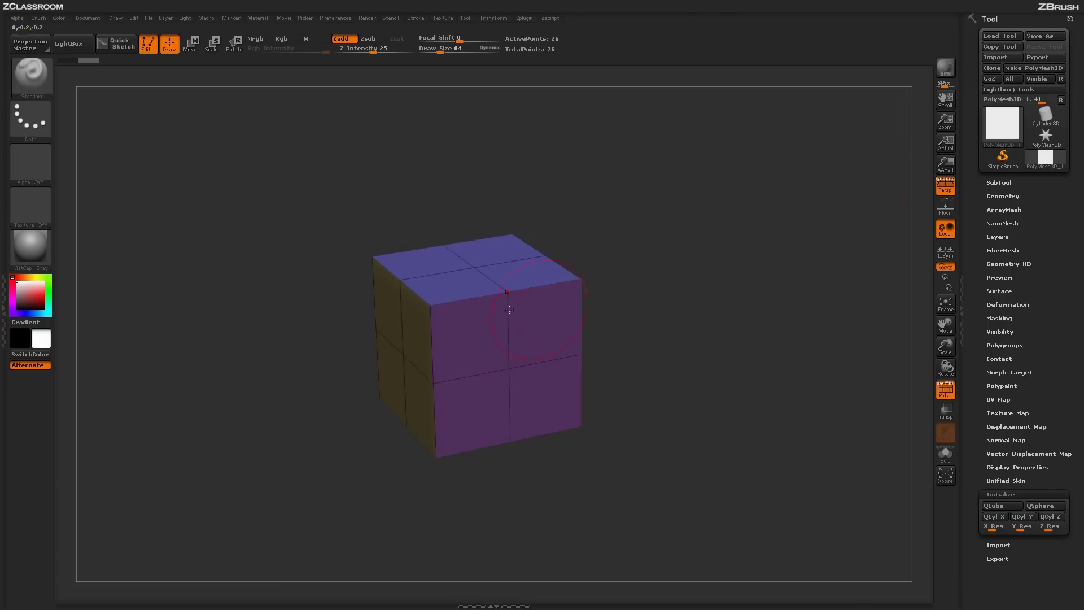
left_click_drag(707, 392, 738, 424)
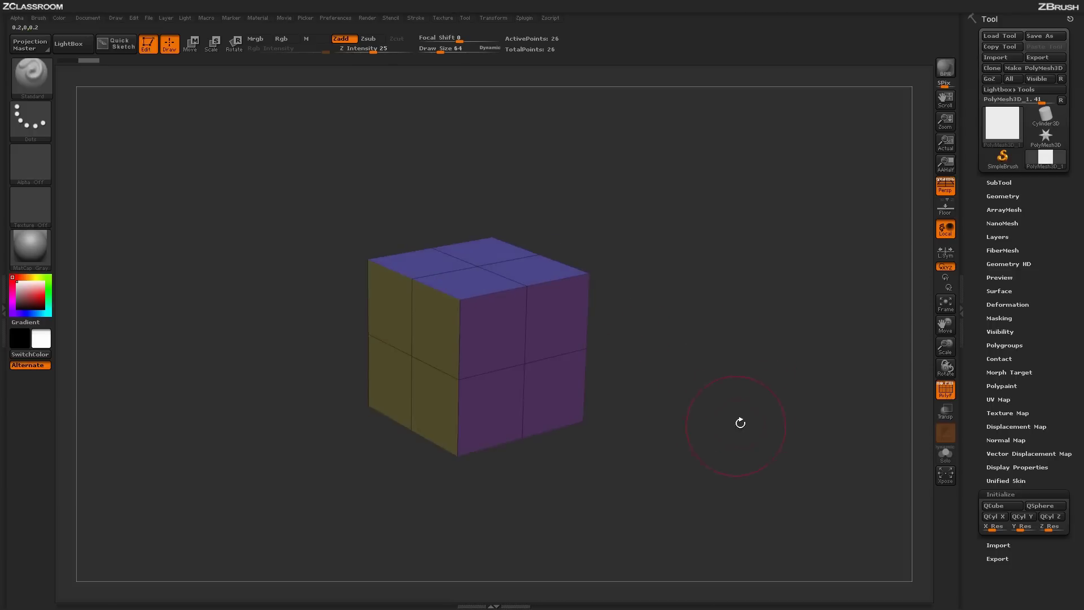
Step: Choose the ZModeler brush and reduce its draw size to 12
left_click(38, 84)
key("b")
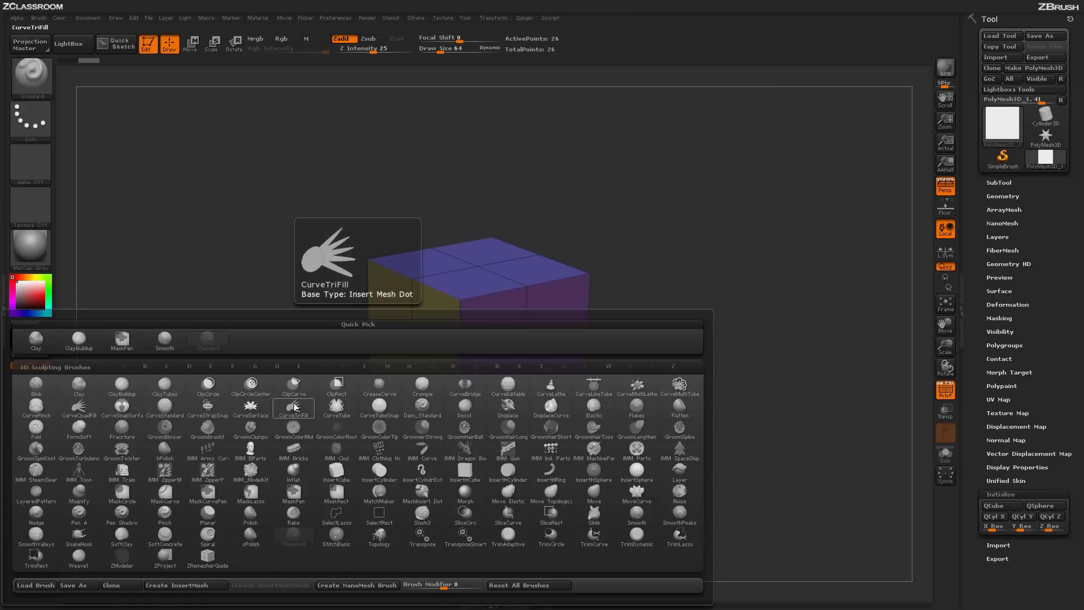
key("z")
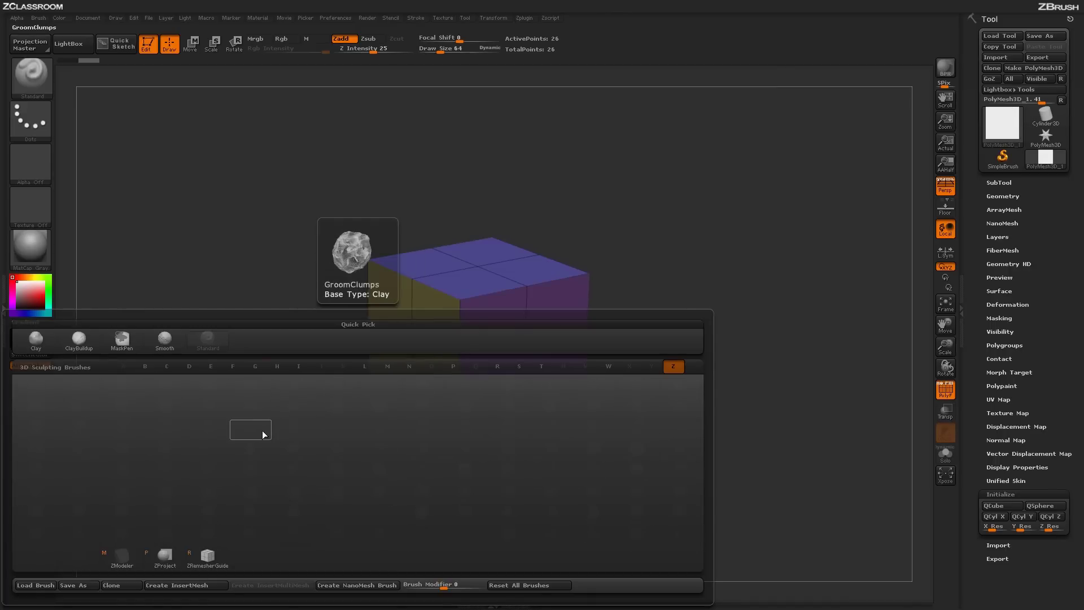
left_click(119, 559)
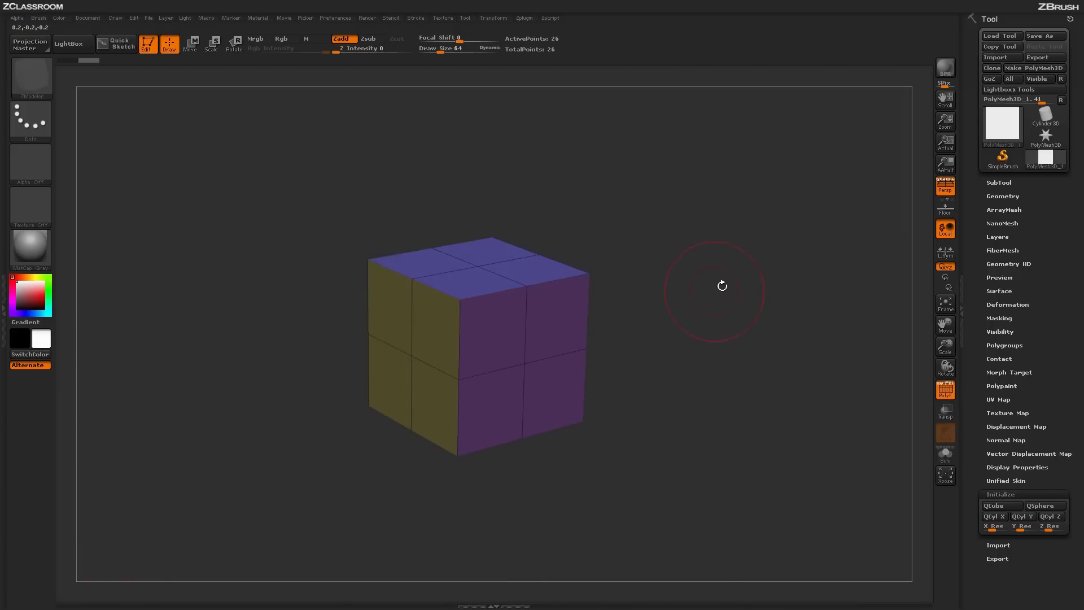
key("space")
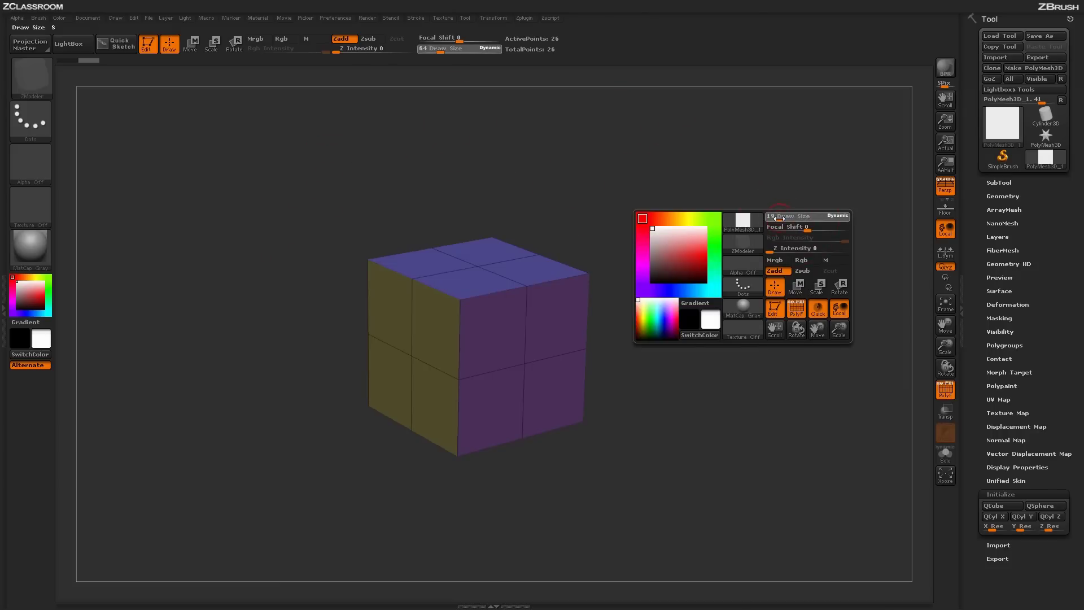
Step: Pull the two lower polygons on one side of the cube outward with QMesh to form an even ledge
left_click_drag(704, 384, 718, 373)
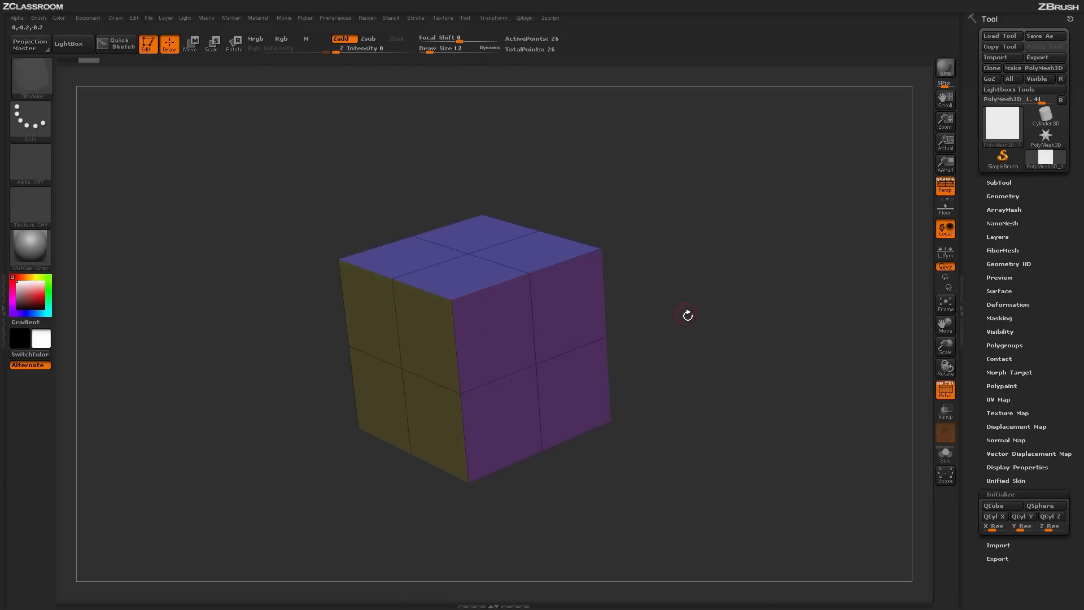
left_click_drag(688, 315, 691, 338)
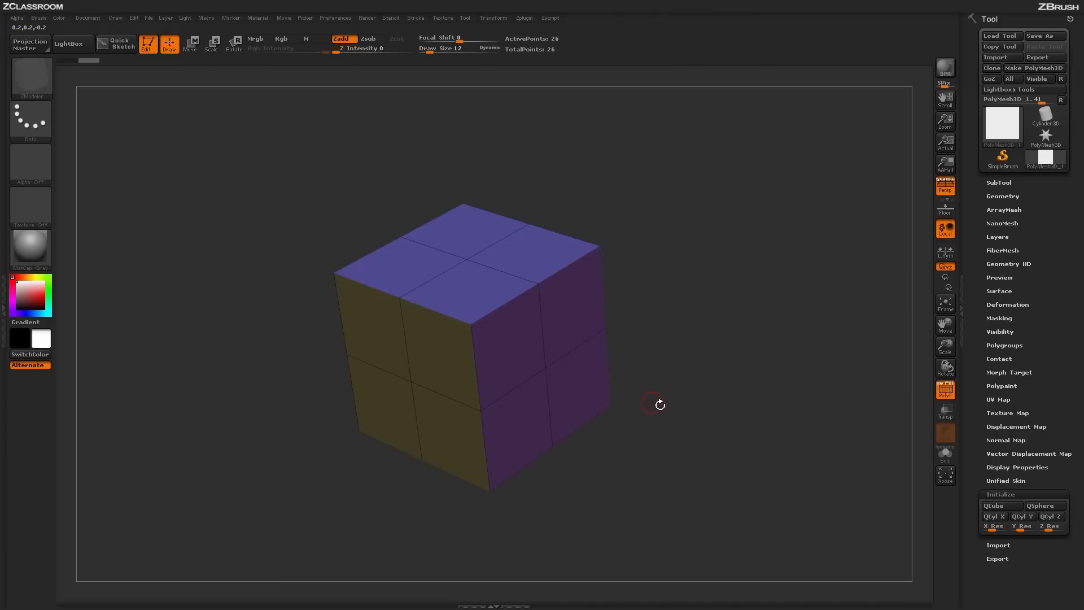
left_click_drag(661, 405, 621, 404)
left_click_drag(571, 333, 588, 352)
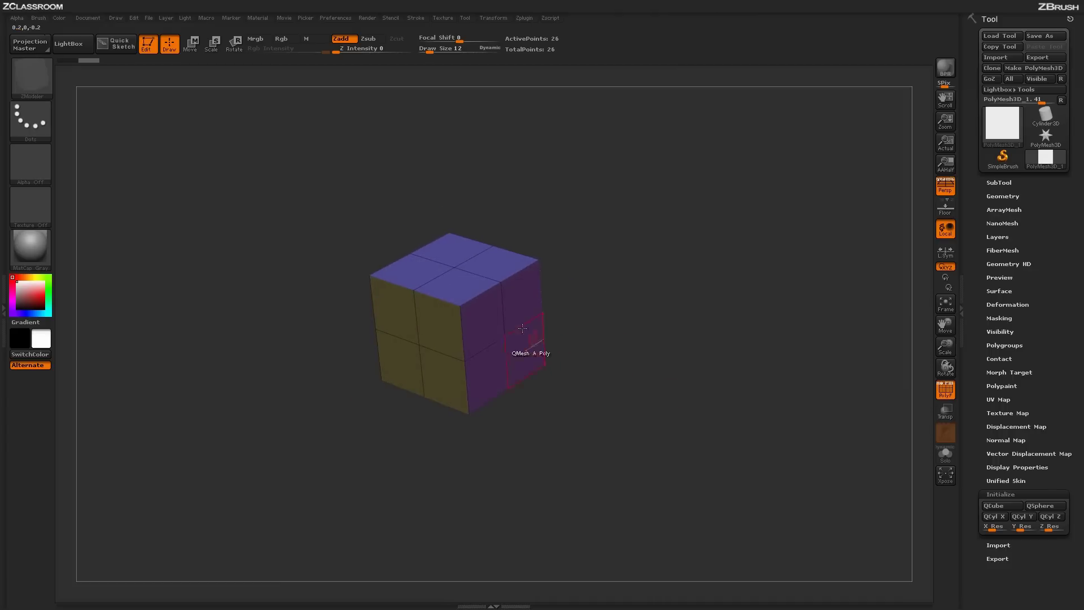
left_click_drag(641, 375, 627, 387)
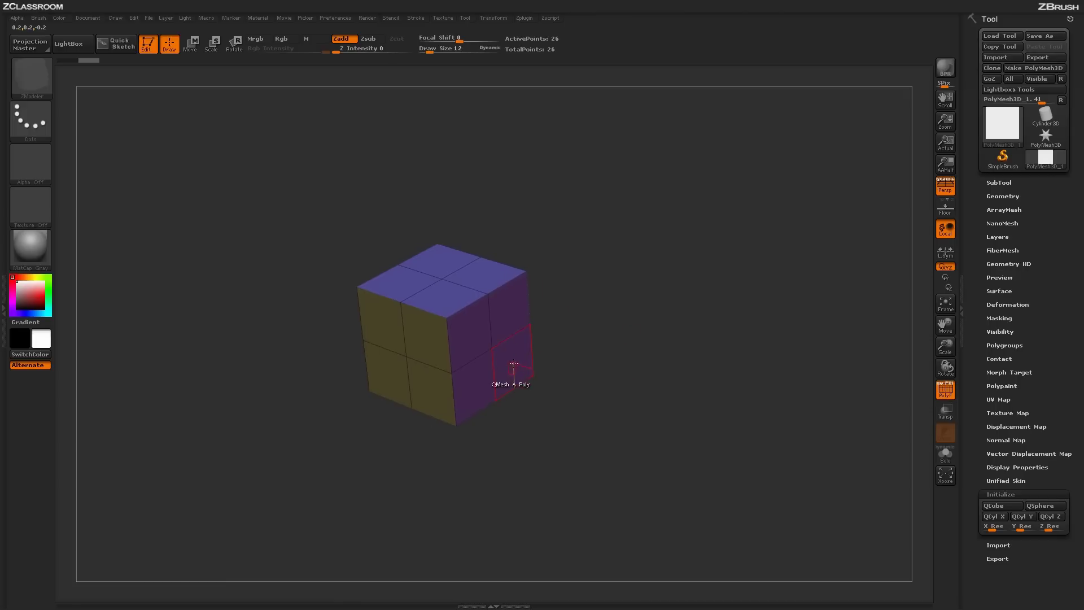
left_click_drag(512, 359, 647, 398)
left_click_drag(712, 356, 649, 404)
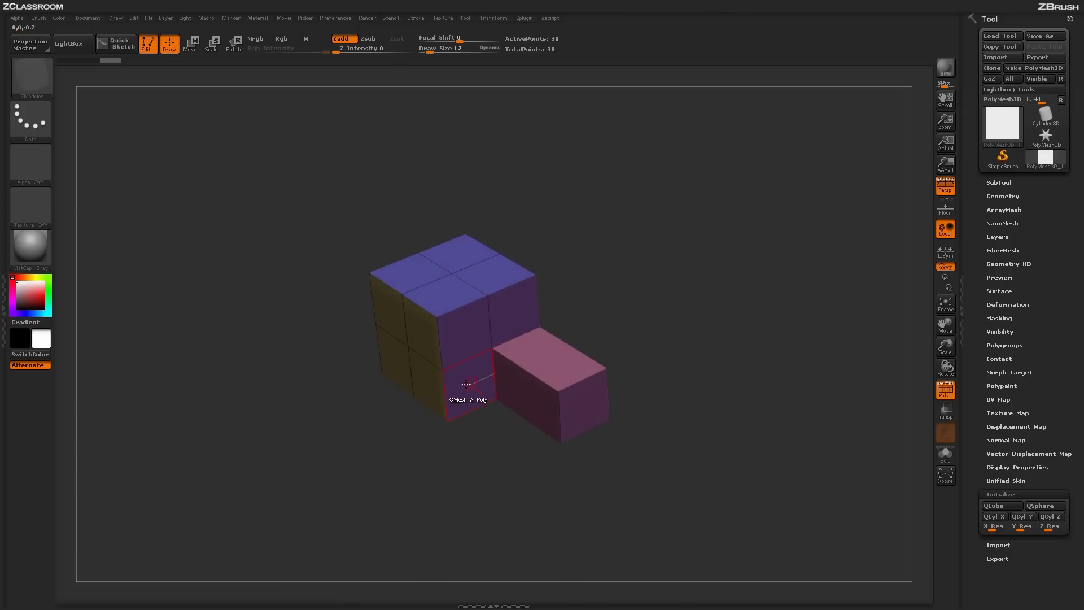
left_click_drag(467, 384, 518, 382)
Step: Extend the ledge's end and the adjoining lower side of the cube outward with QMesh to widen the base
left_click_drag(671, 402, 664, 429)
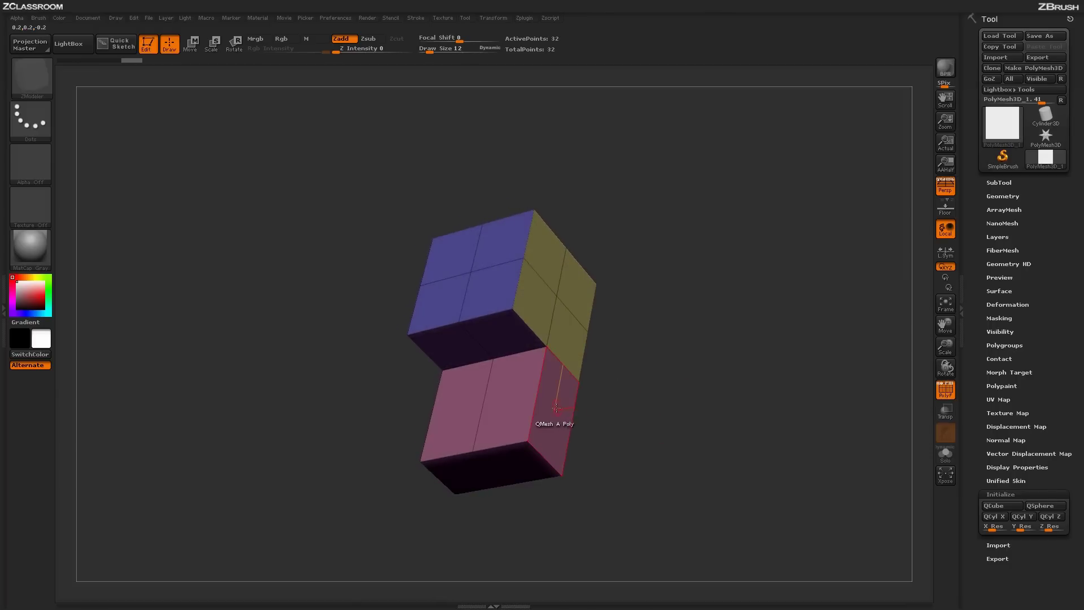
left_click_drag(557, 408, 598, 398)
left_click_drag(690, 308, 606, 289)
mouse_move(674, 356)
left_mouse_down()
mouse_move(721, 401)
mouse_move(741, 378)
mouse_move(717, 399)
mouse_move(708, 383)
mouse_move(694, 429)
mouse_move(713, 407)
mouse_move(672, 362)
left_mouse_up()
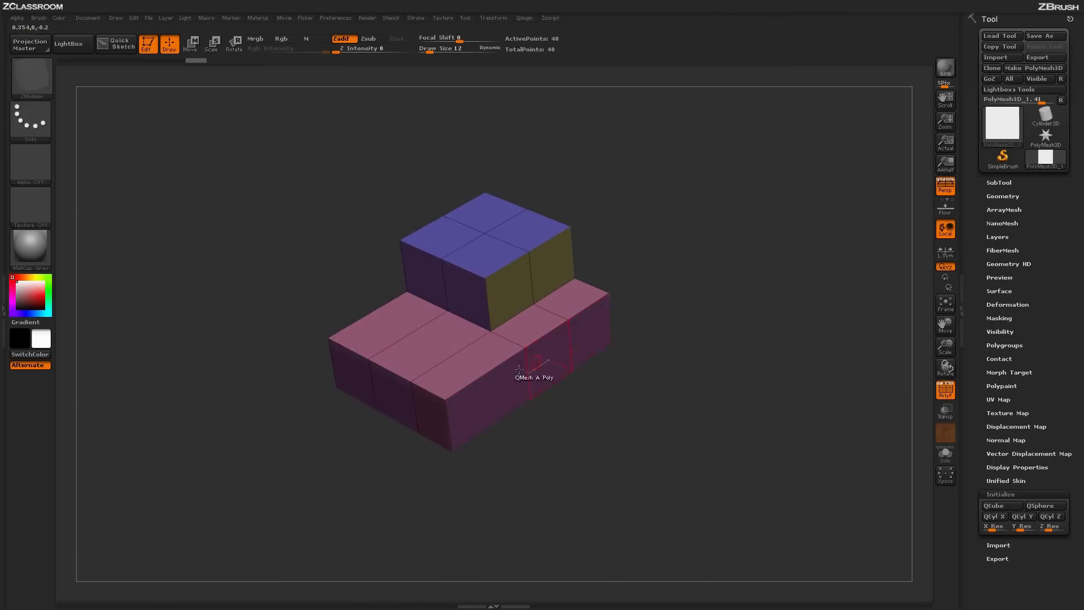
Step: Mark the three polygons along the base's long side as a temporary polygroup and extrude them outward together with QMesh
left_click(500, 392)
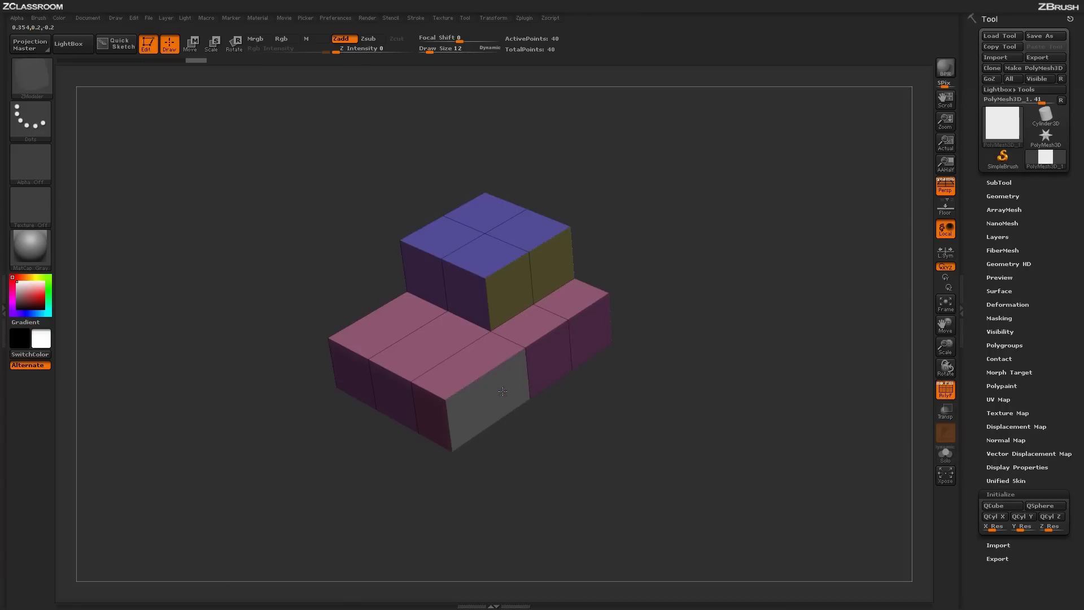
left_click(547, 368)
left_click(585, 338)
mouse_move(686, 408)
left_mouse_down()
mouse_move(666, 367)
mouse_move(687, 417)
left_mouse_up()
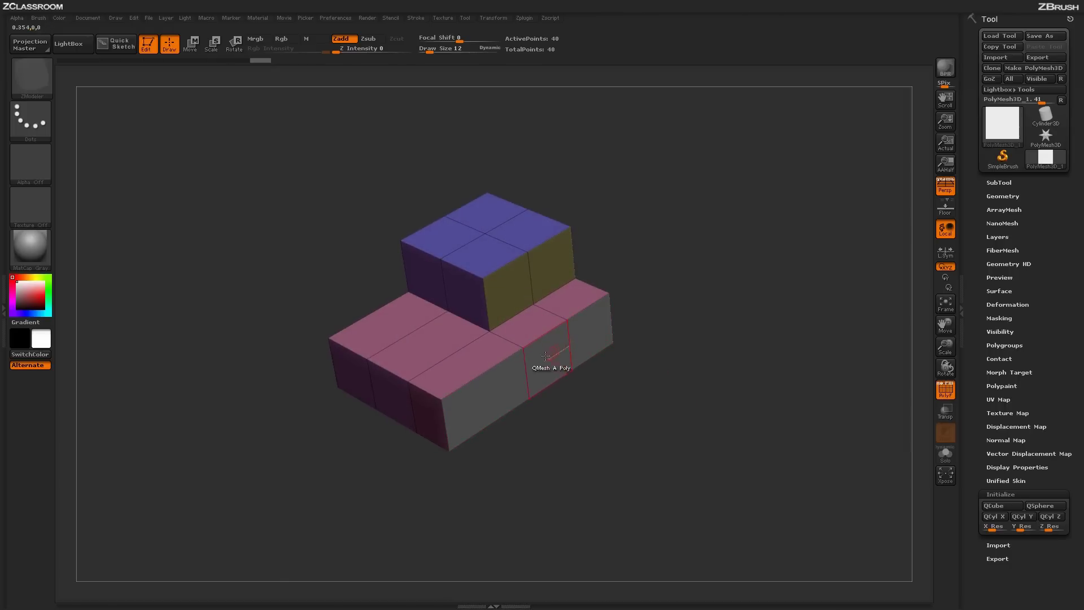
left_click_drag(653, 331, 632, 331)
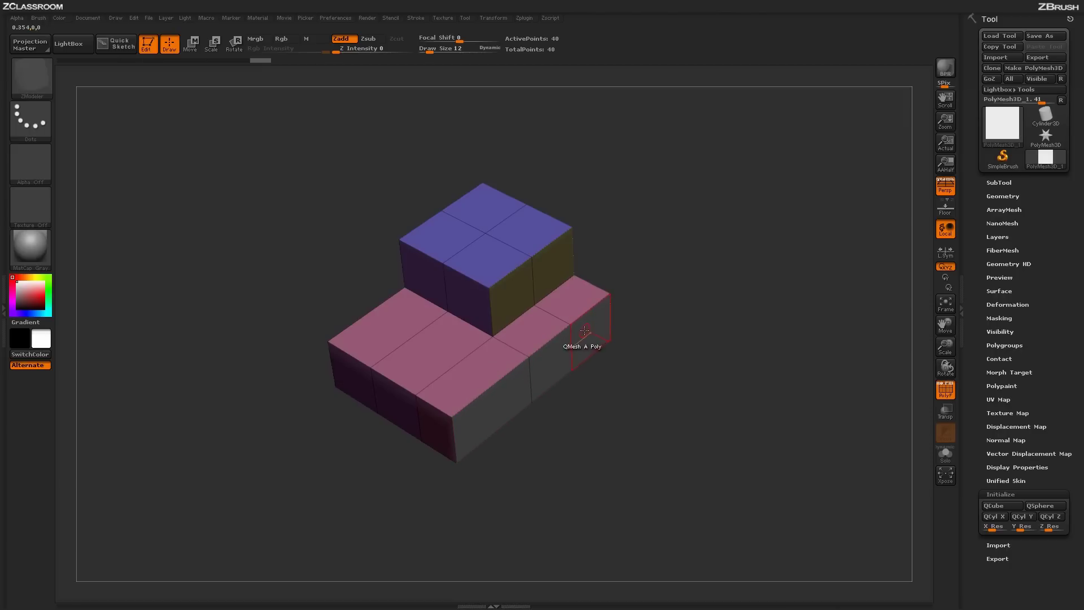
left_click_drag(584, 331, 680, 376)
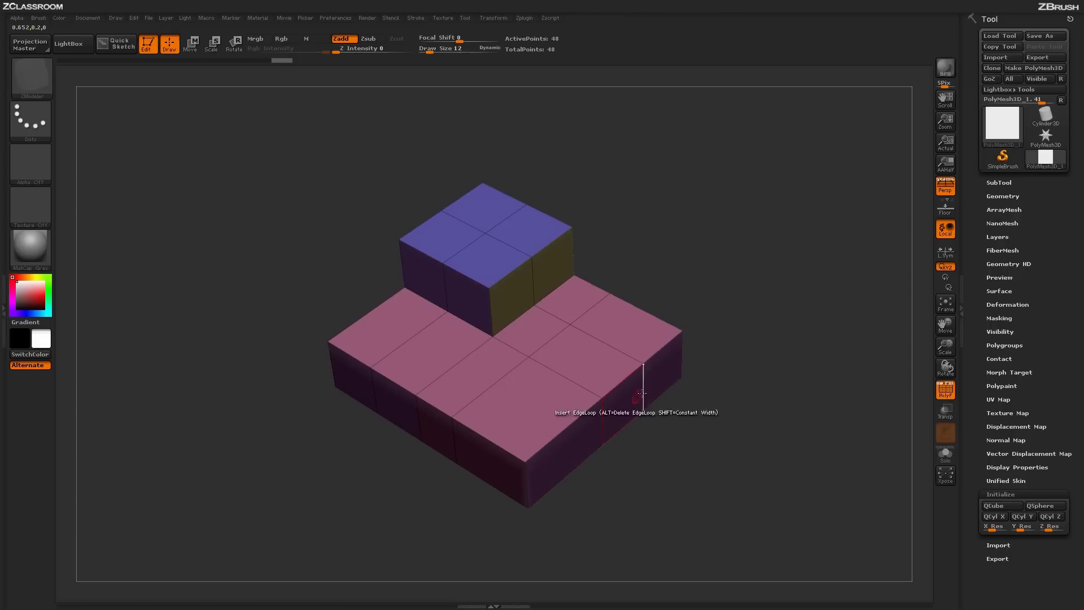
Step: Insert several edge loops across the base in both directions, including ones close to its outer edges
left_click_drag(743, 448, 686, 405)
left_click_drag(552, 362, 680, 319)
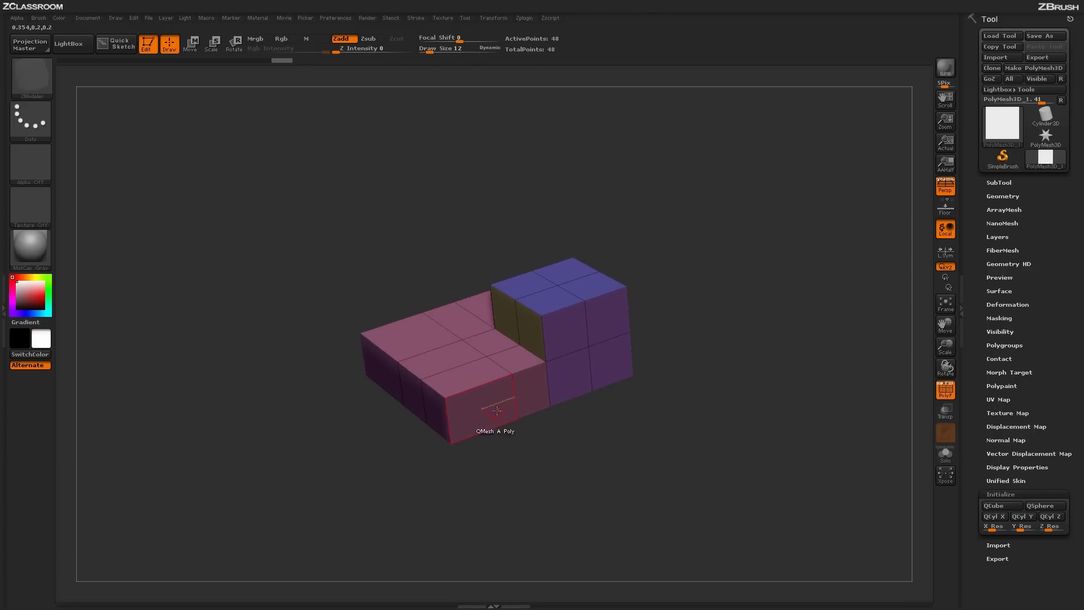
left_click(474, 388)
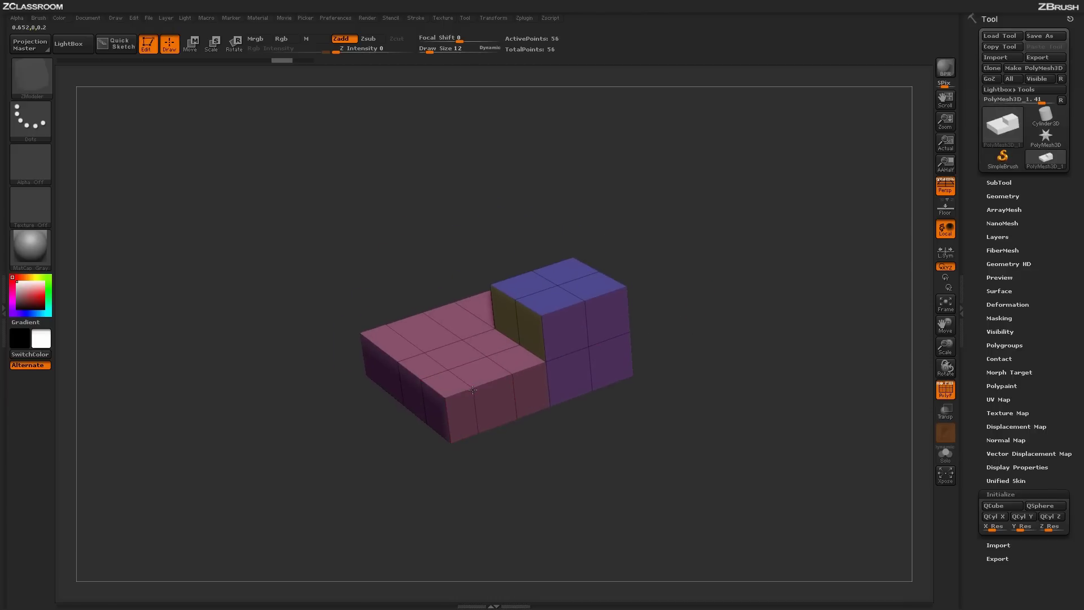
left_click(500, 379)
left_click_drag(719, 340, 484, 415)
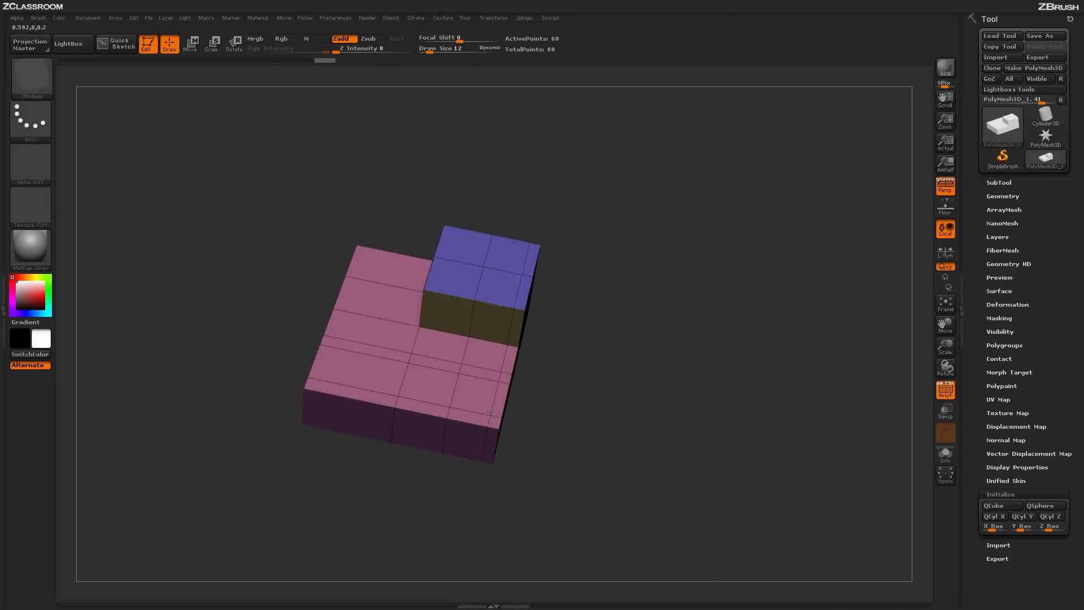
left_click(322, 381)
left_click_drag(589, 386, 573, 277)
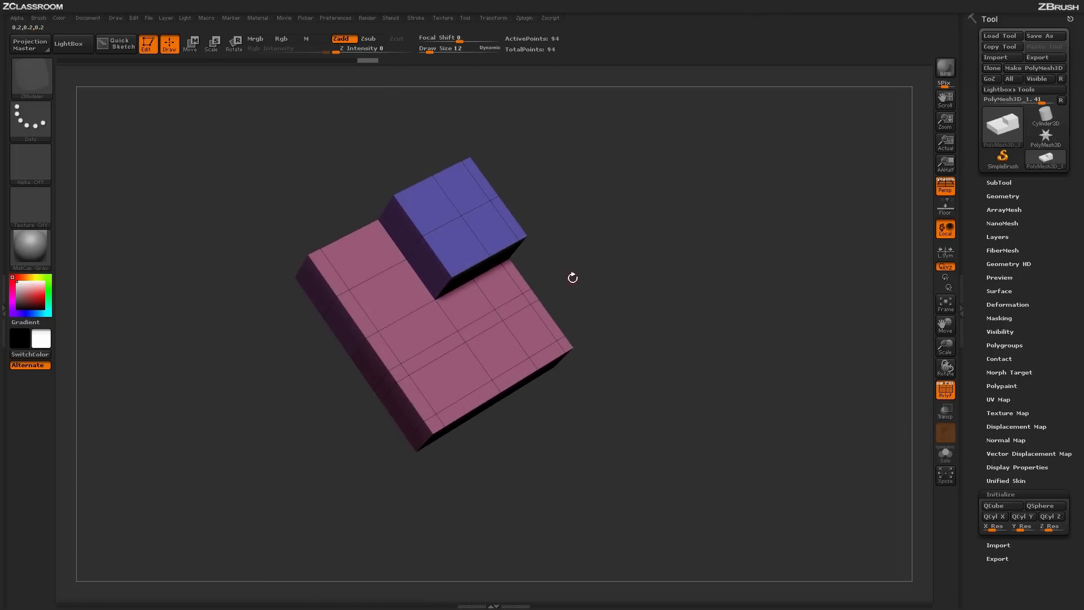
left_click(384, 346)
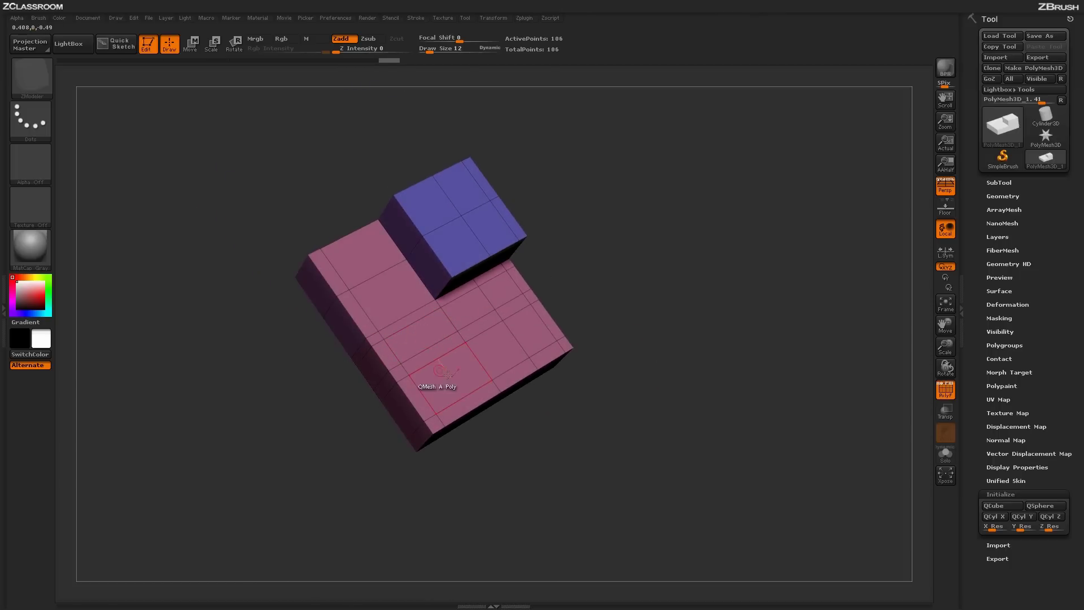
Step: Mark the inner polygons on the base's top beside the cube and extrude them upward with QMesh into a tall tower
mouse_move(421, 339)
left_mouse_down("alt")
mouse_move(451, 379)
mouse_move(485, 357)
mouse_move(468, 315)
mouse_move(500, 296)
mouse_move(526, 331)
left_mouse_up("alt")
mouse_move(668, 401)
left_mouse_down()
mouse_move(650, 390)
mouse_move(656, 337)
mouse_move(660, 375)
mouse_move(678, 384)
left_mouse_up()
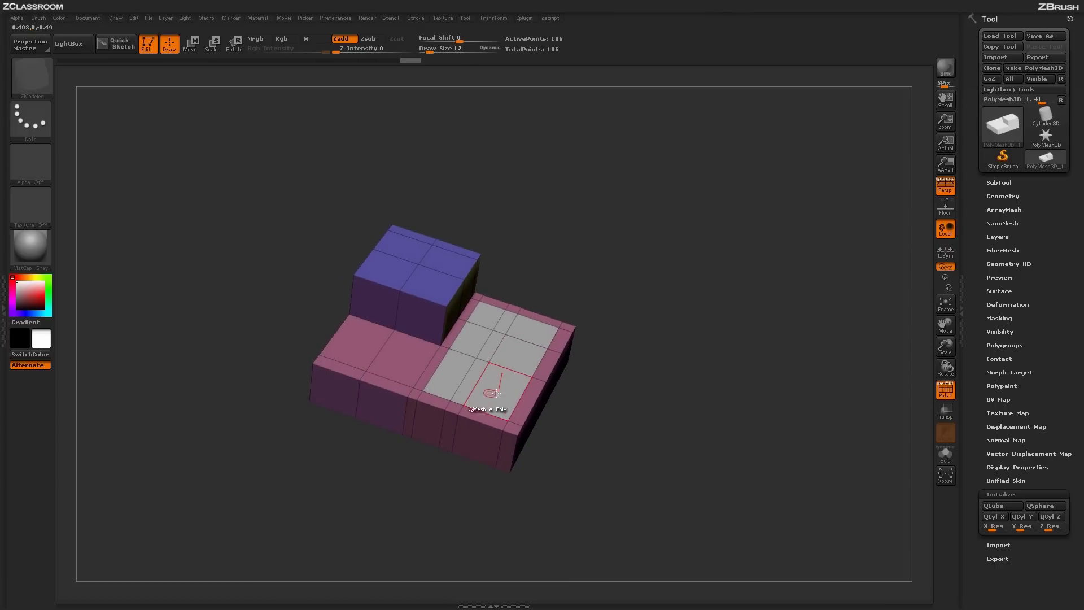
left_click_drag(498, 393, 692, 261)
left_click_drag(699, 297, 633, 345)
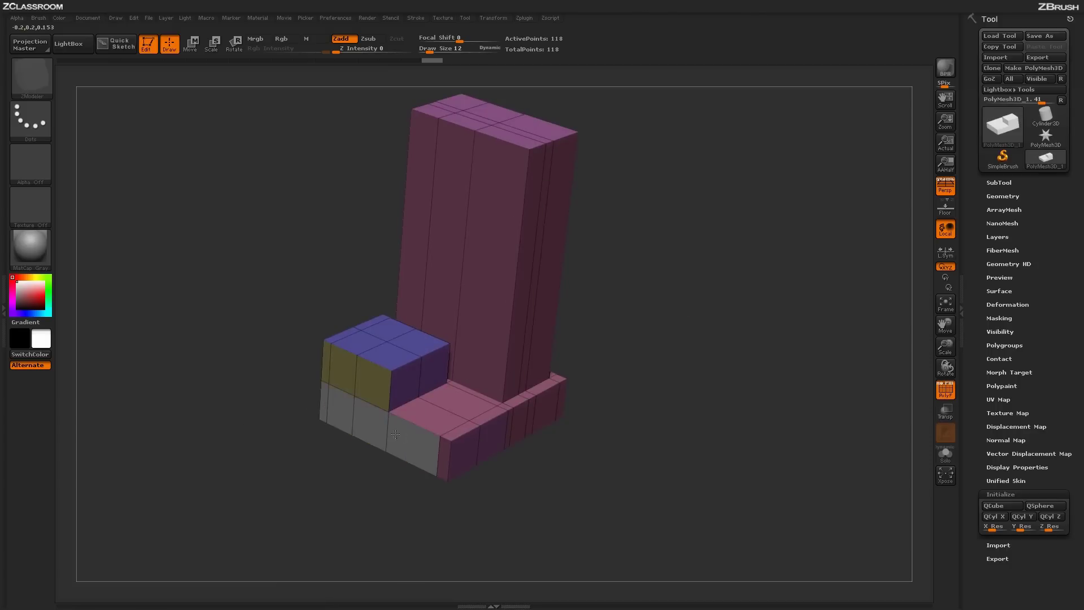
Step: Extend the base's remaining two sides outward with QMesh so the plinth borders the cube on both of them
left_click_drag(407, 447, 404, 460)
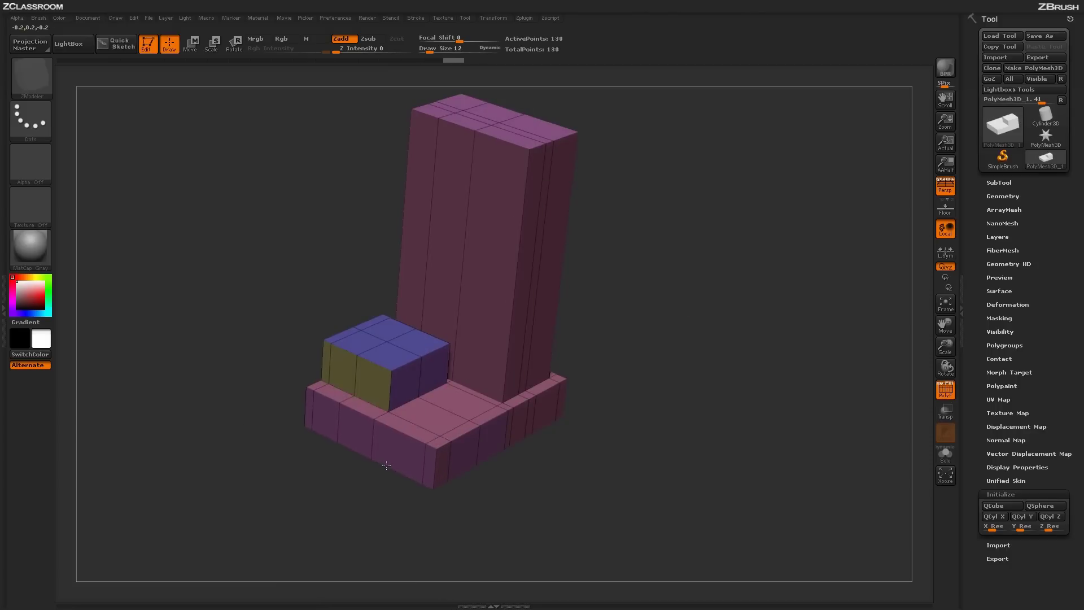
left_click_drag(599, 429, 543, 382)
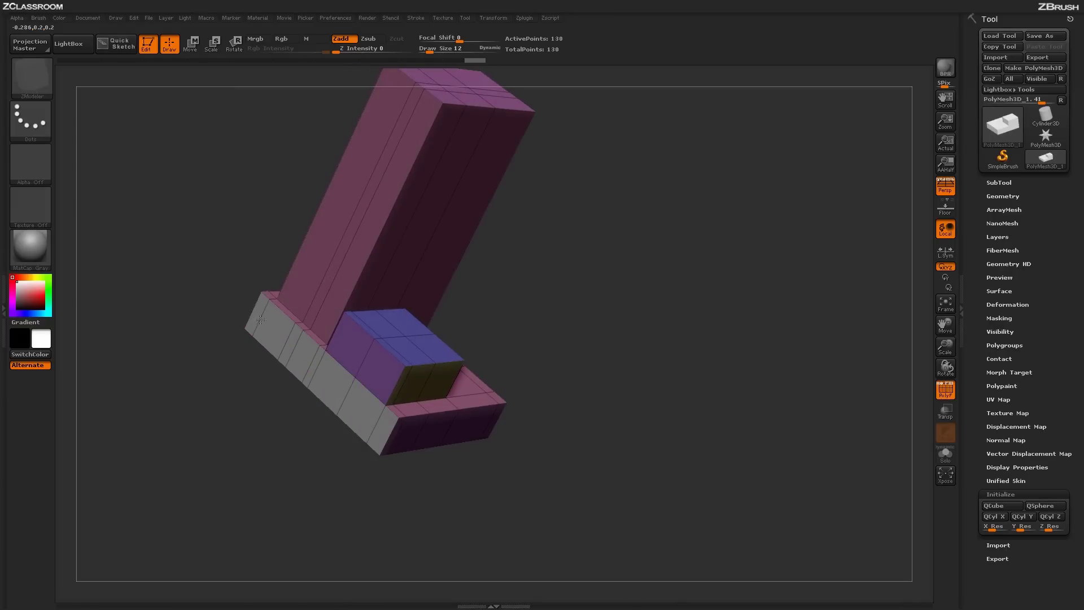
left_click_drag(646, 368, 633, 373)
left_click_drag(352, 431, 342, 421)
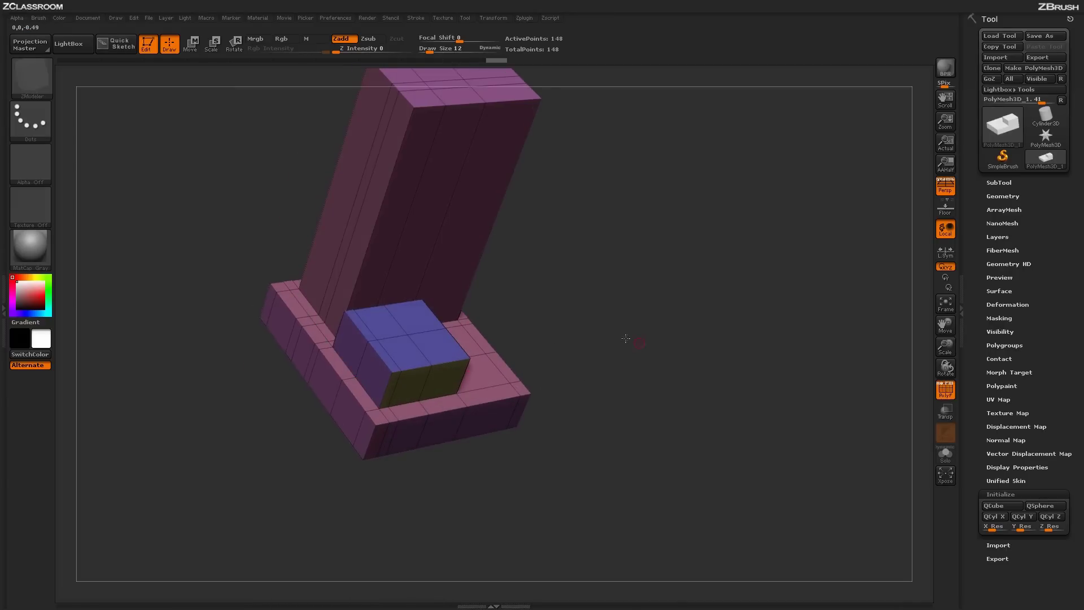
Step: Insert edge loops across the small cube's top and extrude its inner polygons upward into a low block
left_click_drag(626, 339, 512, 383)
left_click_drag(599, 389, 560, 333)
left_click_drag(370, 361, 390, 350)
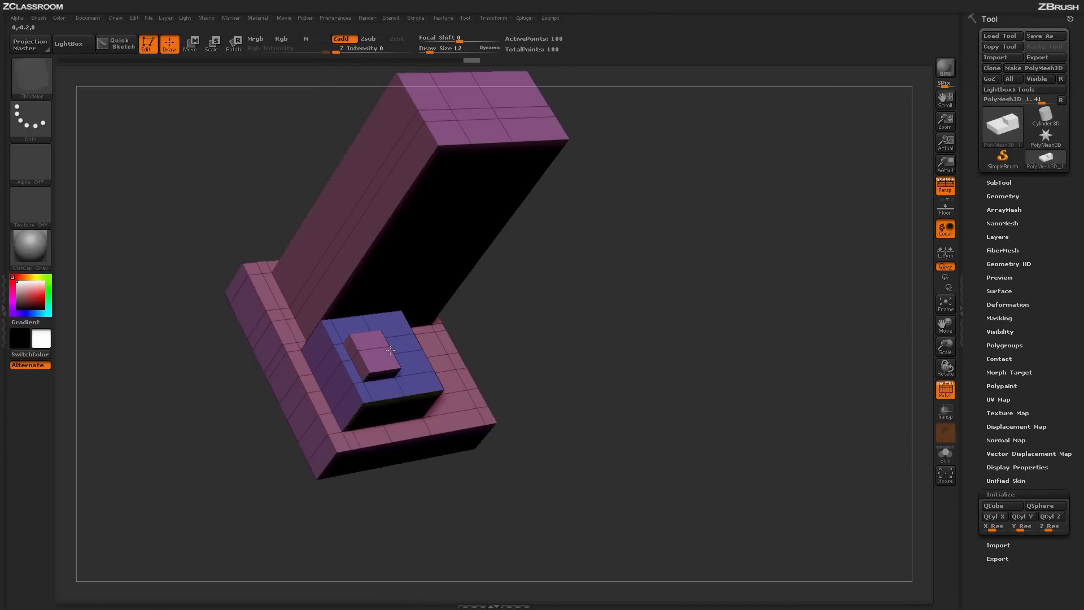
Step: Insert edge loops across the tower's top, mark a group of inner polygons and extrude them upward with QMesh into a narrower tier
left_click_drag(633, 396, 556, 284)
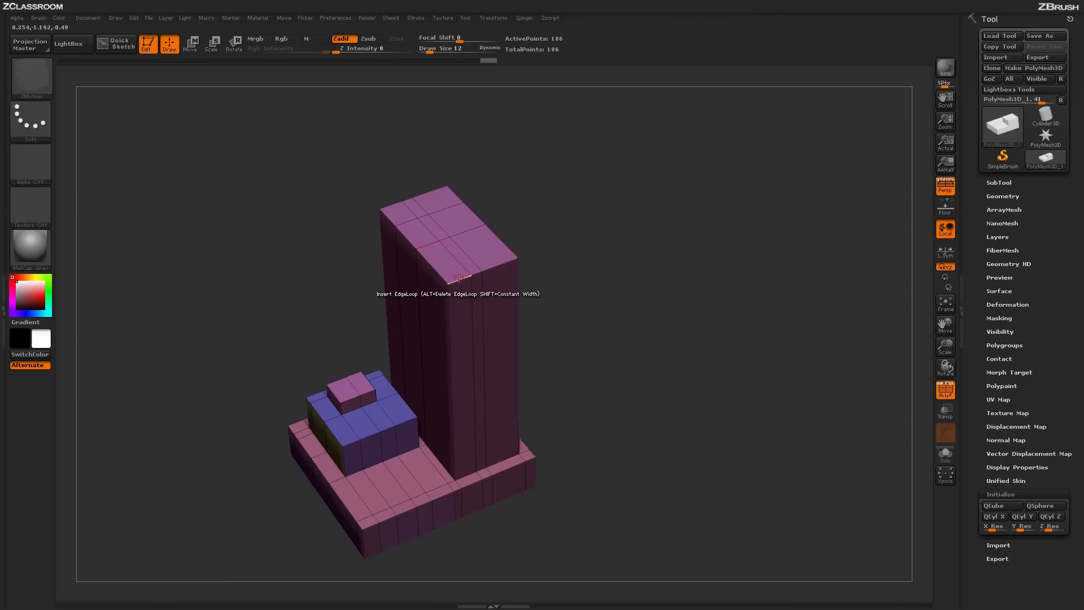
right_click_drag(500, 263, 457, 284)
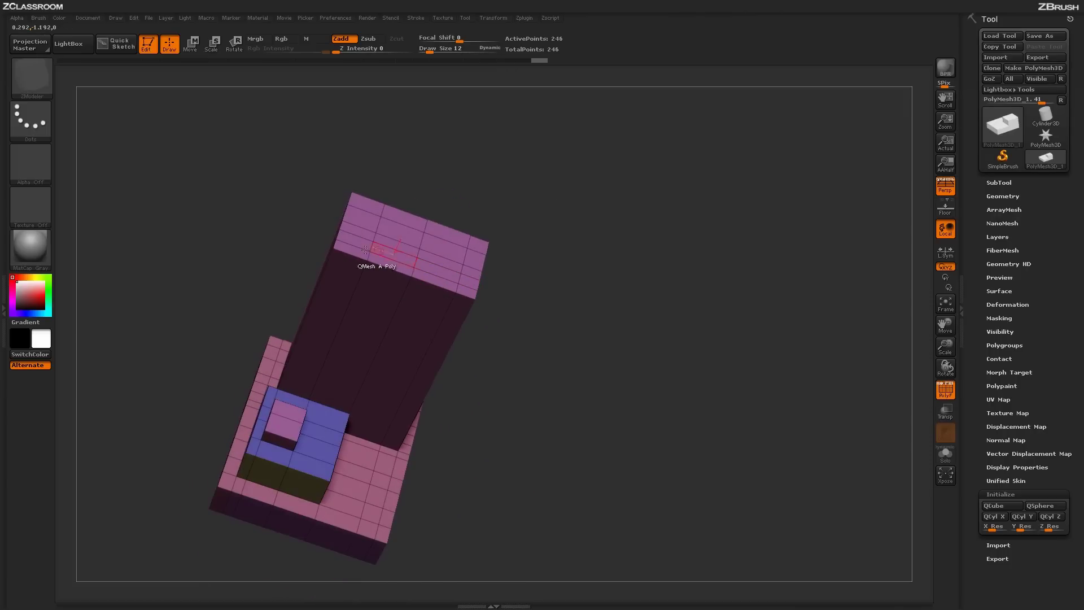
left_click_drag(366, 249, 521, 177)
right_click_drag(520, 177, 290, 243)
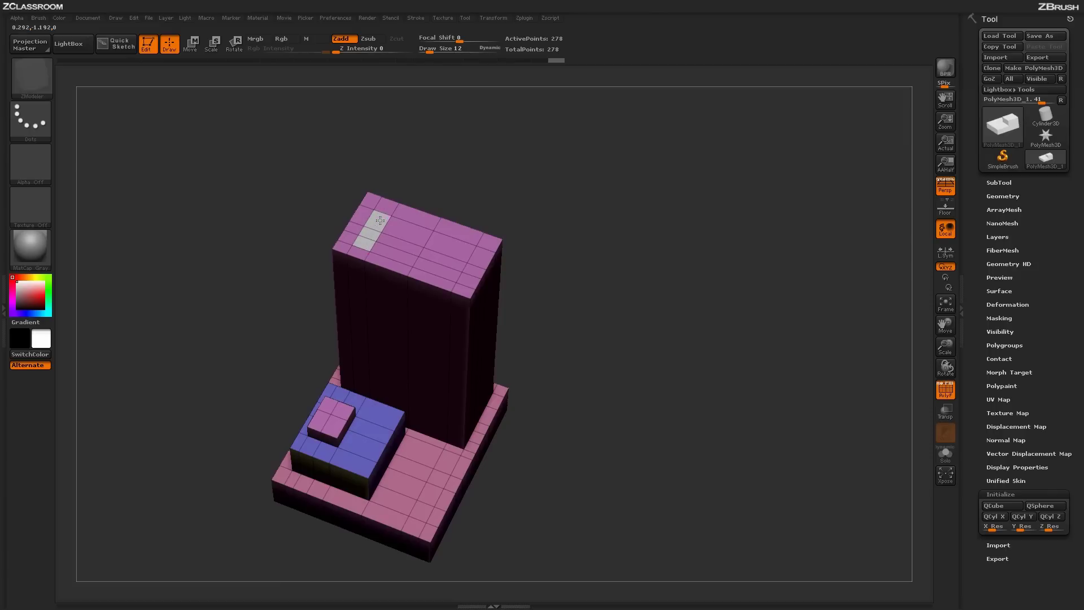
right_click_drag(407, 236, 408, 242)
left_click_drag(408, 241, 563, 166)
right_click_drag(563, 166, 461, 228)
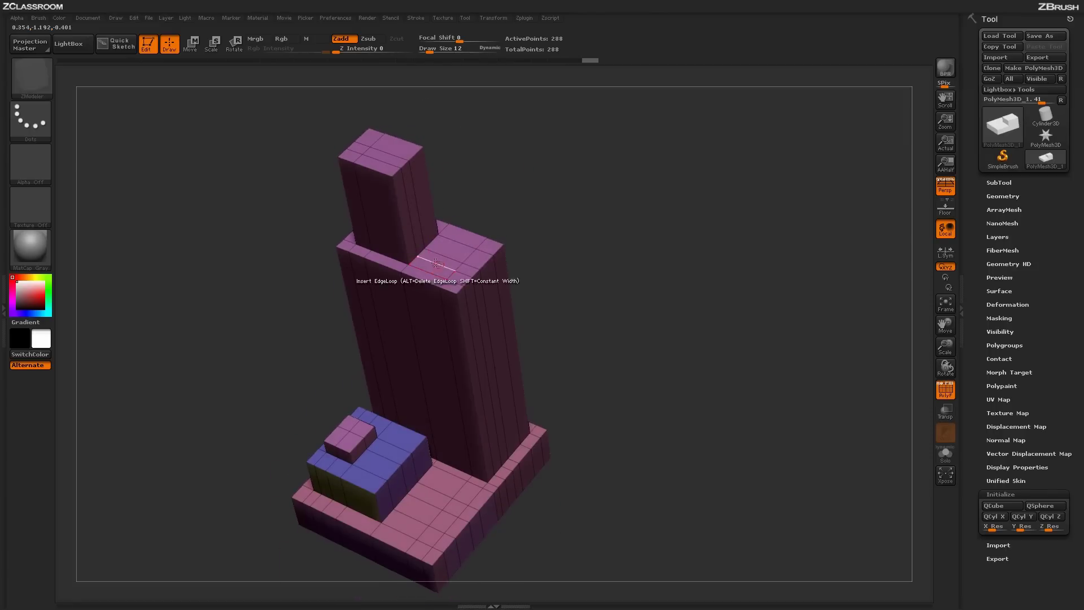
Step: Extrude a shorter block beside the upper tier and raise the adjoining rim polygons to its height with QMesh
right_click_drag(532, 159, 440, 269)
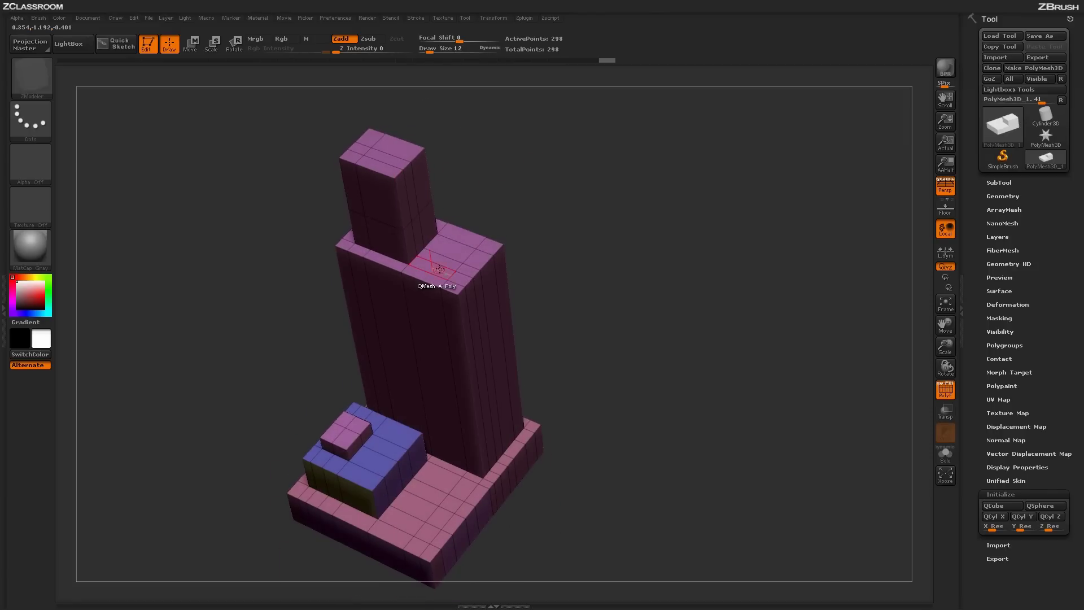
right_click_drag(519, 175, 497, 240)
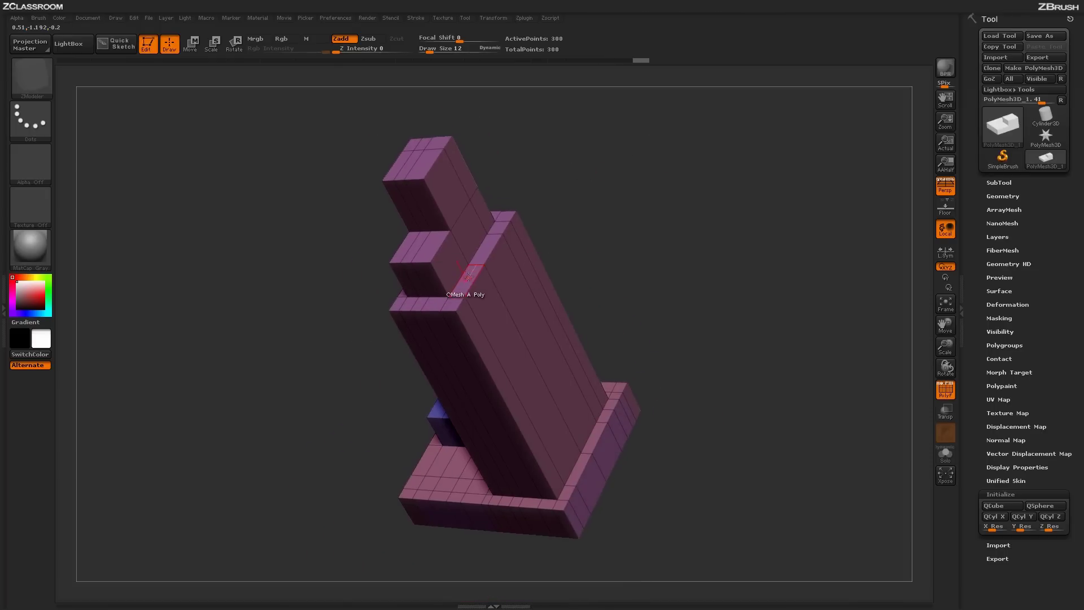
left_click_drag(499, 227, 500, 209)
right_click_drag(622, 169, 488, 246)
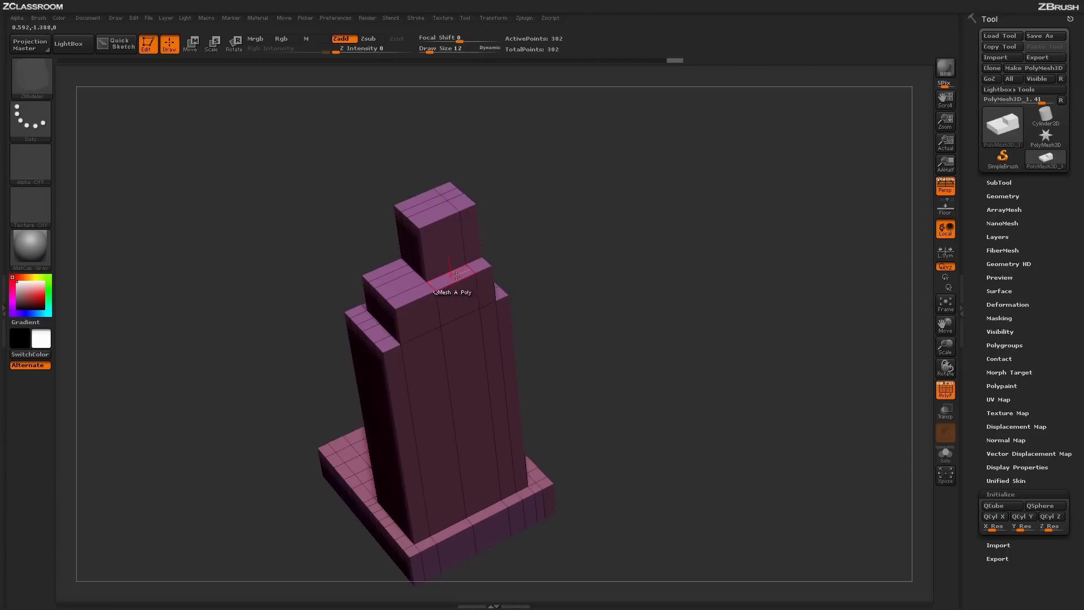
Step: Insert edge loops near the highest tier's top edges, mark the inner polygons and push them down to form a recess
right_click_drag(616, 263, 579, 213)
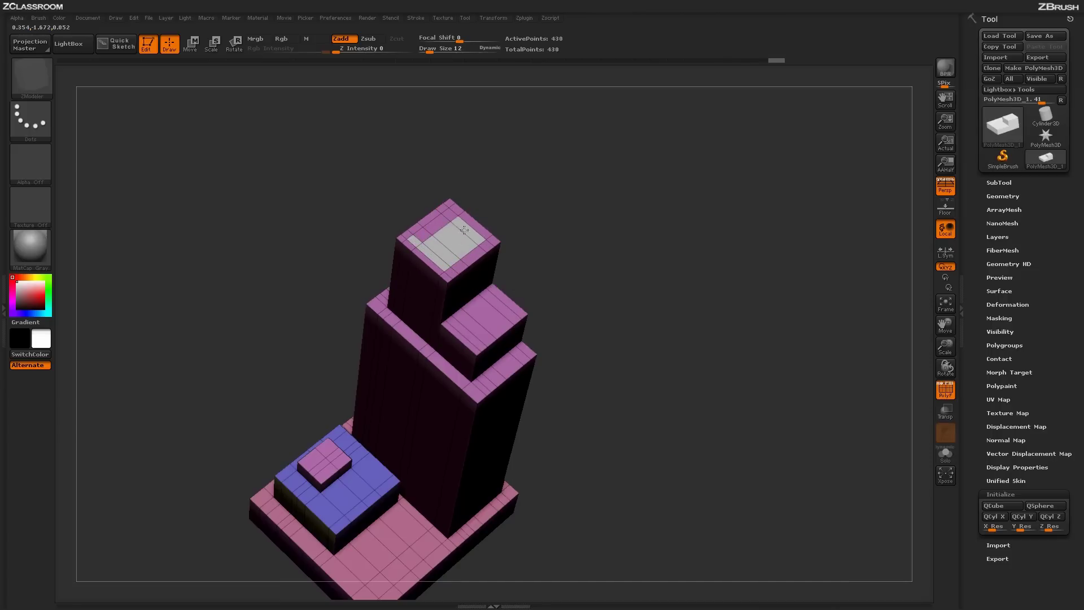
right_click_drag(464, 248, 462, 240)
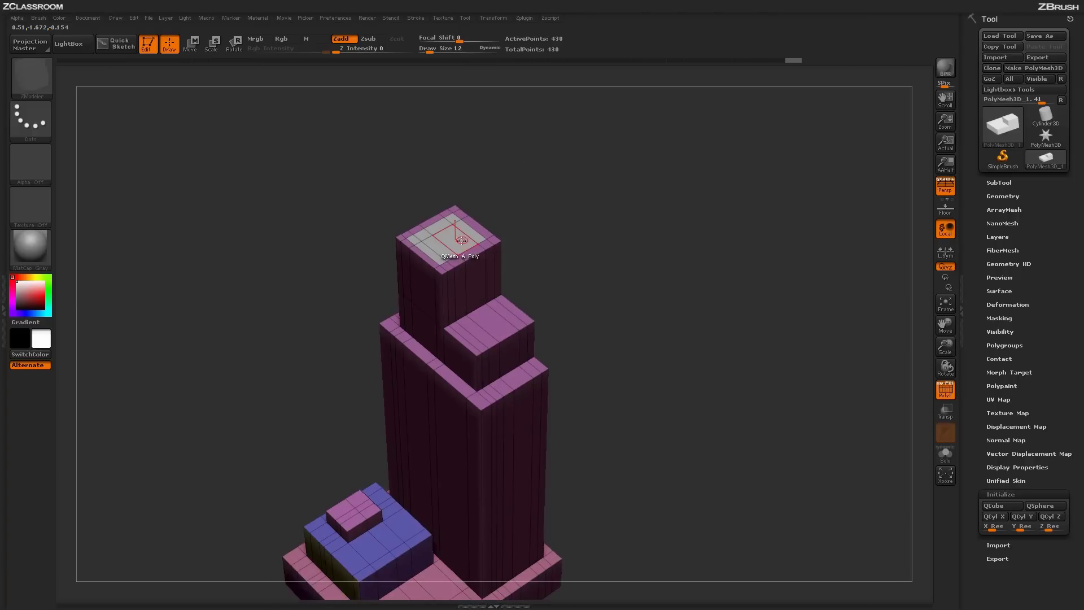
right_click_drag(608, 259, 461, 279)
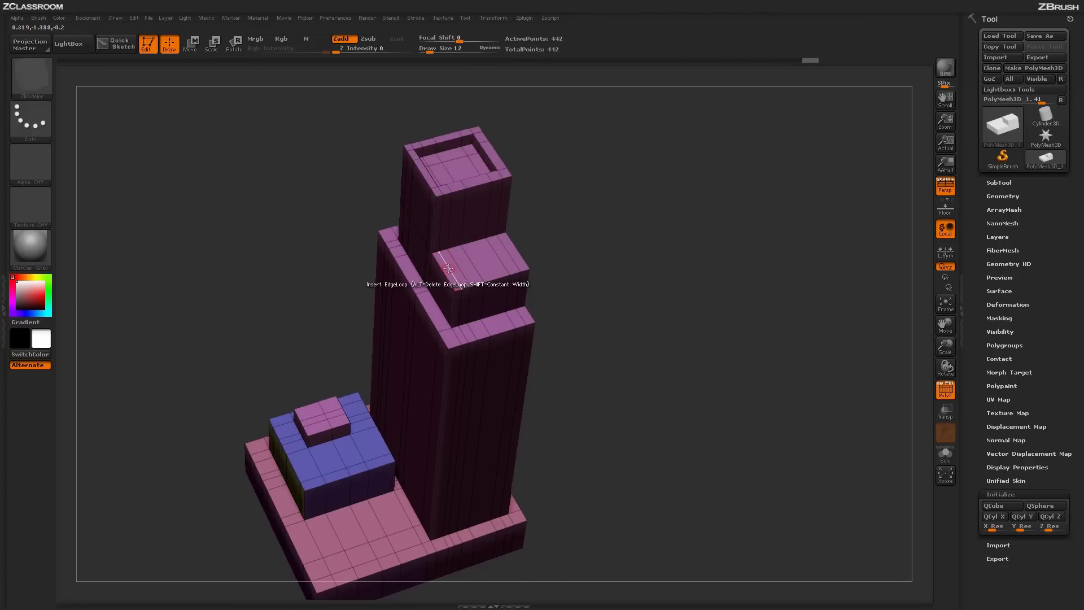
Step: Insert edge loops on the shorter tier's top and extrude its inner polygons upward into a small block
right_click_drag(571, 196, 463, 277)
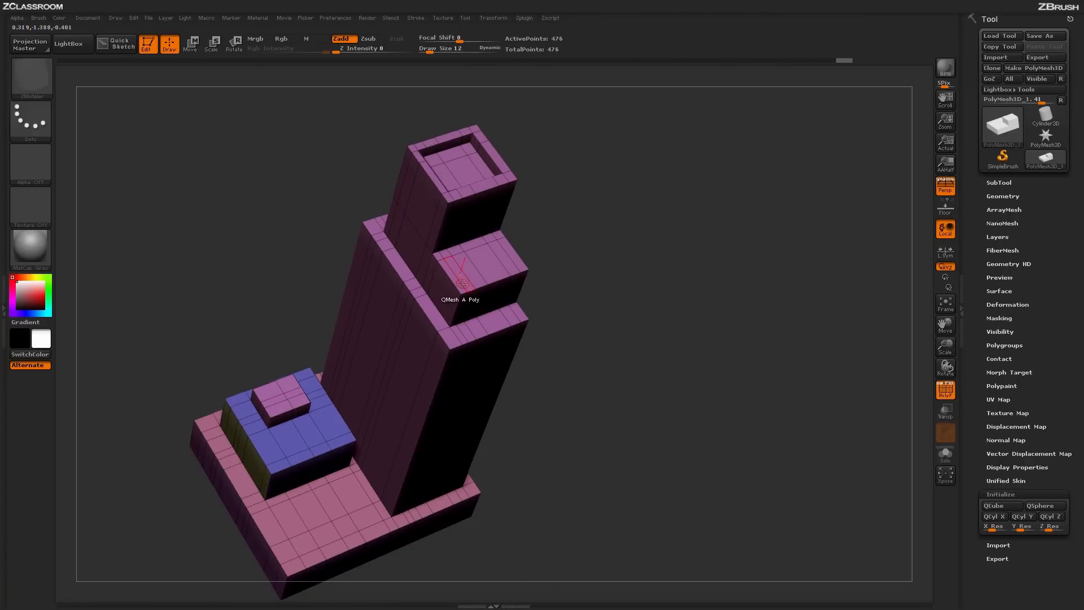
left_click(462, 284)
left_click_drag(489, 251, 516, 230)
Step: Insert edge loops near the edges of the tower's face above the cube and extrude the enclosed area outward as a raised panel
right_click_drag(612, 222, 442, 239)
left_click(445, 238)
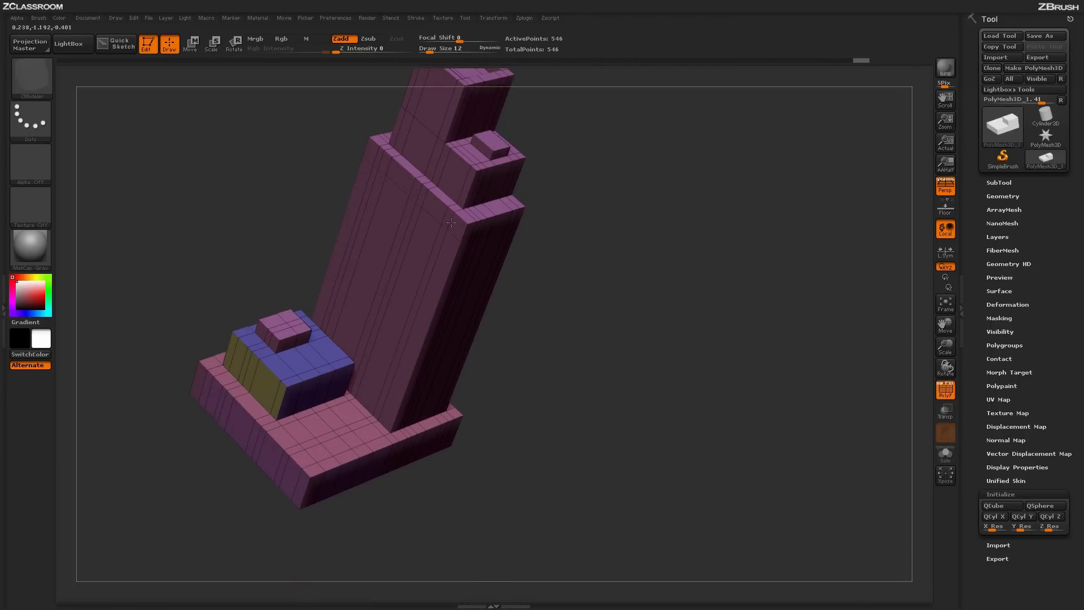
right_click_drag(544, 194, 430, 230)
left_click(406, 400)
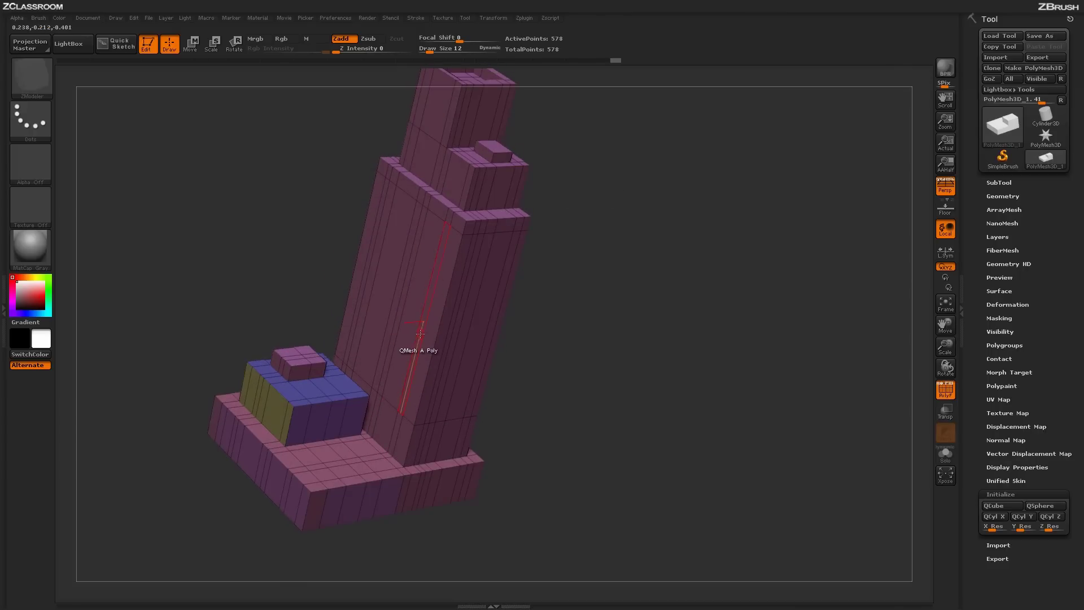
left_click_drag(406, 363, 370, 287)
Step: Mark polygons on the base's open top beside the cube, extrude them into a low block and add a small raised detail on it
right_click_drag(573, 210, 414, 300)
right_click_drag(581, 274, 618, 278)
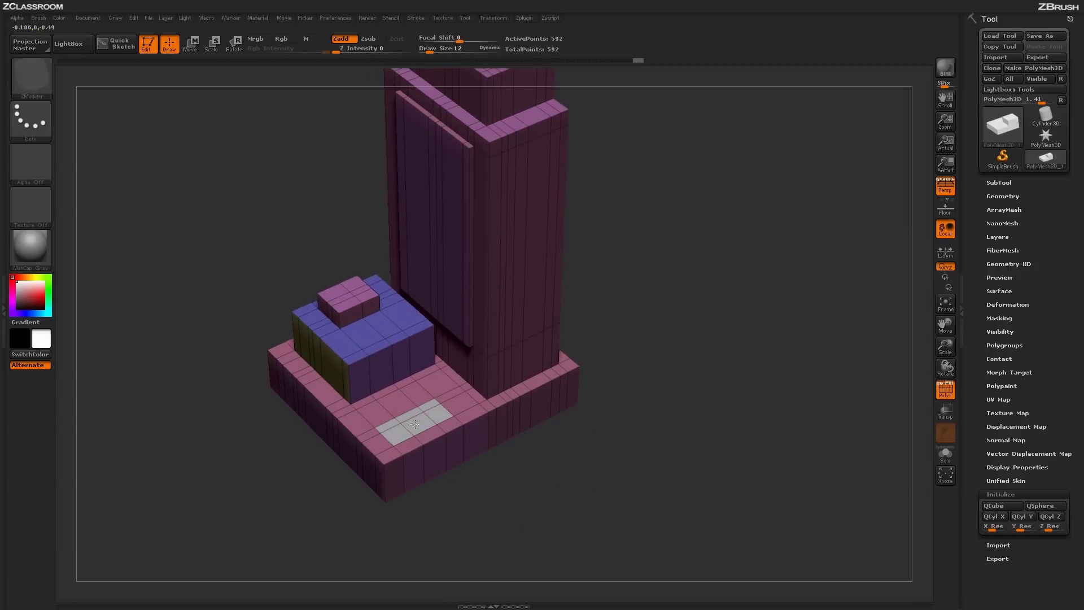
mouse_move(414, 423)
right_mouse_down()
mouse_move(678, 277)
mouse_move(651, 339)
mouse_move(689, 293)
mouse_move(459, 374)
right_mouse_up()
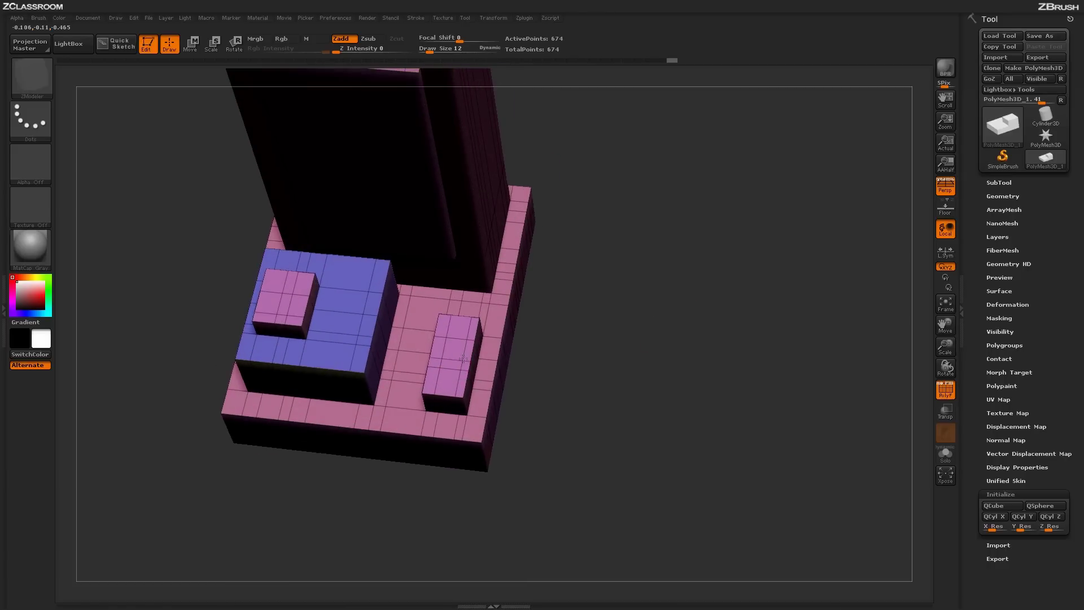
right_click_drag(622, 289, 449, 377)
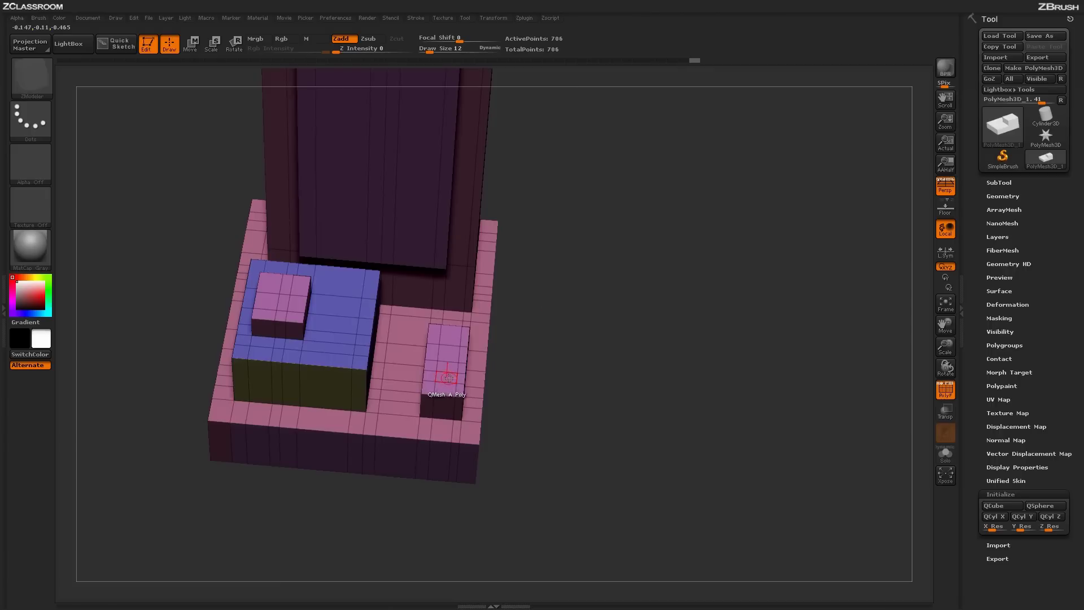
right_click_drag(640, 296, 473, 347)
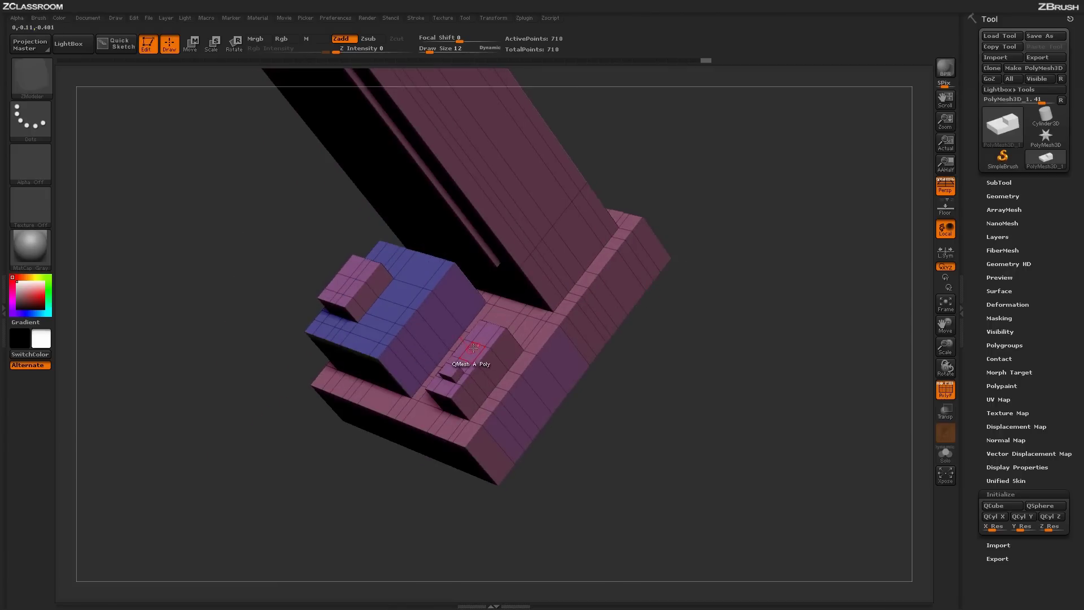
Step: Extrude a block on the base against the cube's yellow side and extend the adjoining base side slightly outward with QMesh
right_click_drag(548, 303, 582, 312)
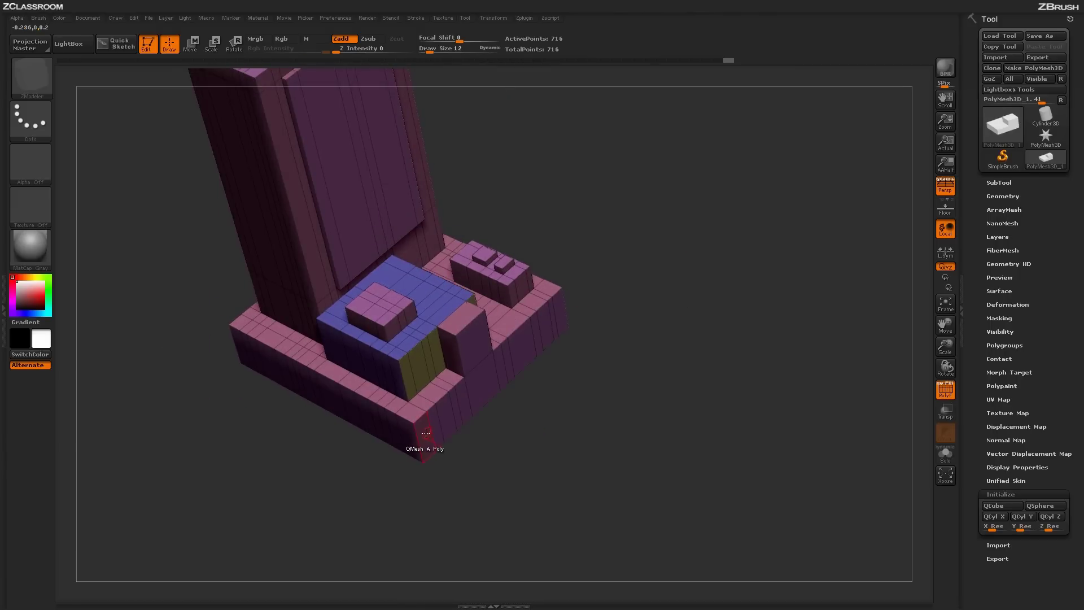
left_click_drag(481, 386, 490, 388)
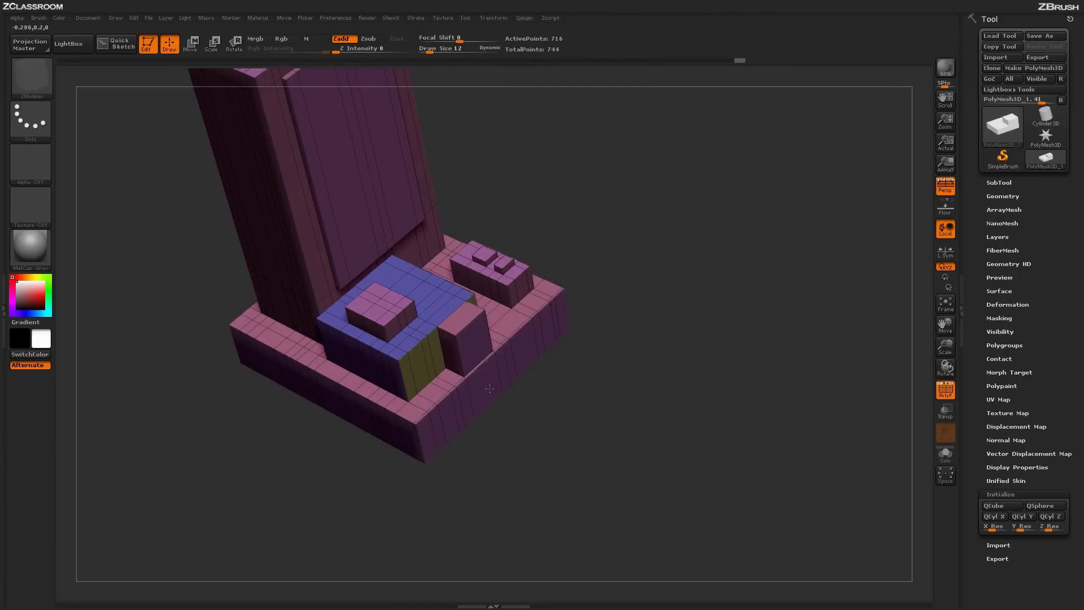
right_click_drag(507, 377, 648, 406)
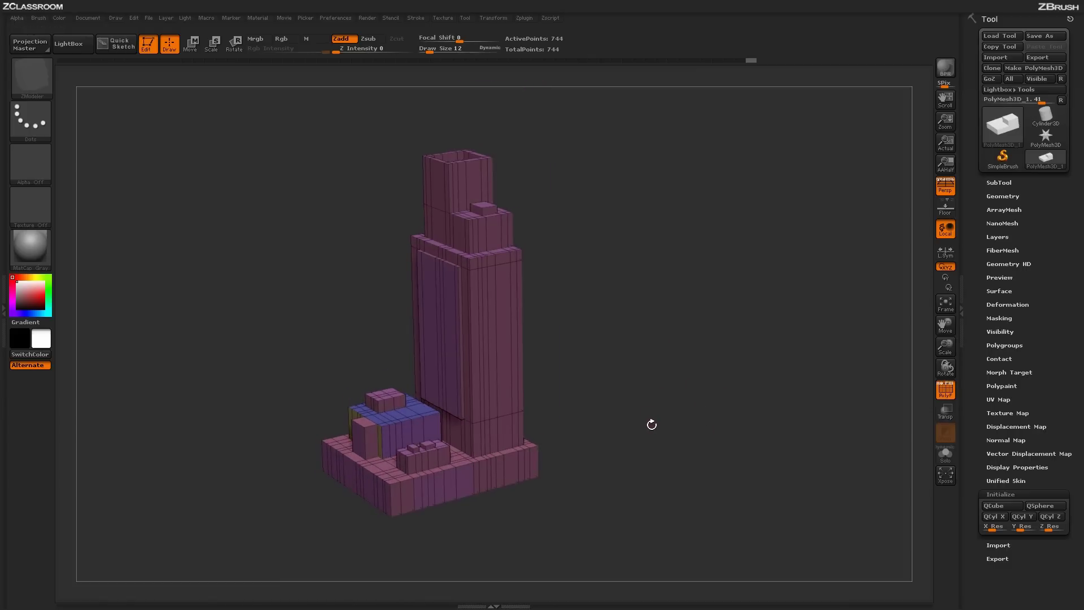
Step: Switch to the SmallBuilding_01 tool and show its list of subtools
left_click(1039, 121)
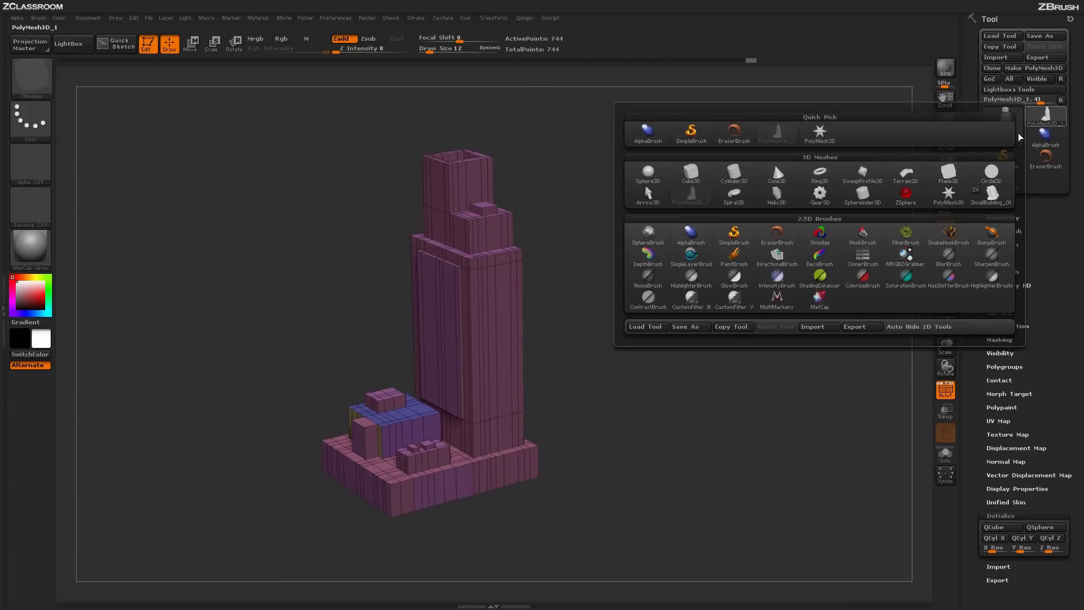
left_click(992, 198)
right_click_drag(744, 481, 867, 439, "alt")
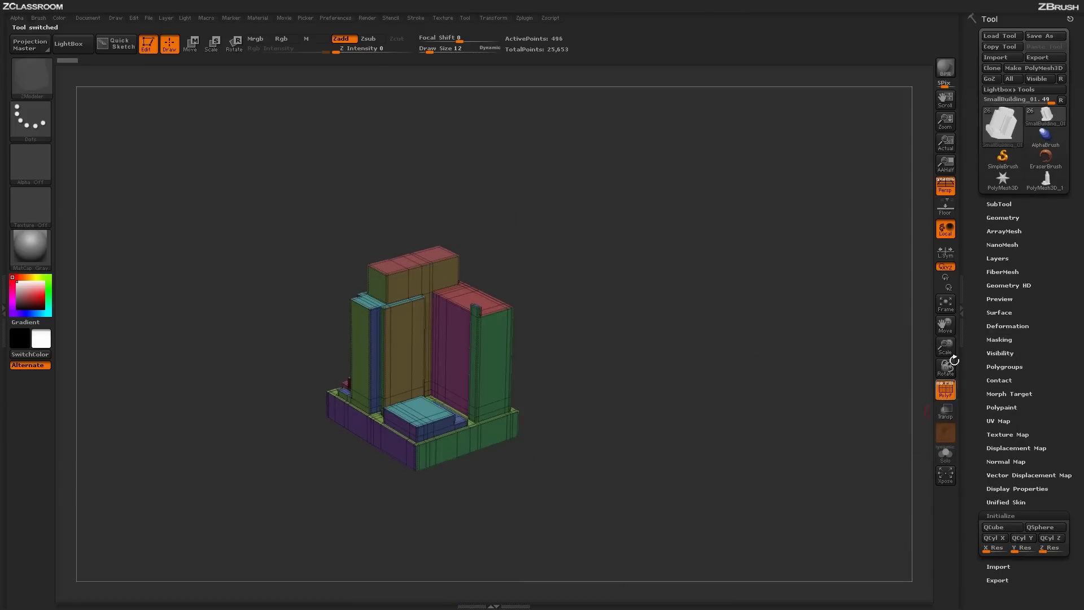
left_click(1010, 204)
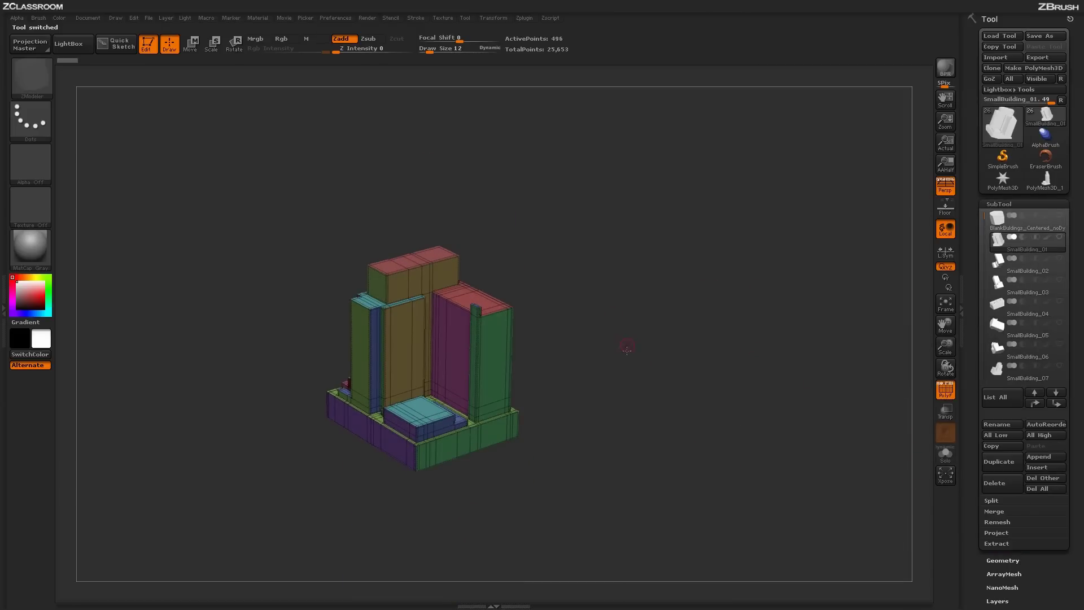
right_click_drag(627, 351, 785, 275)
right_click_drag(697, 420, 776, 334)
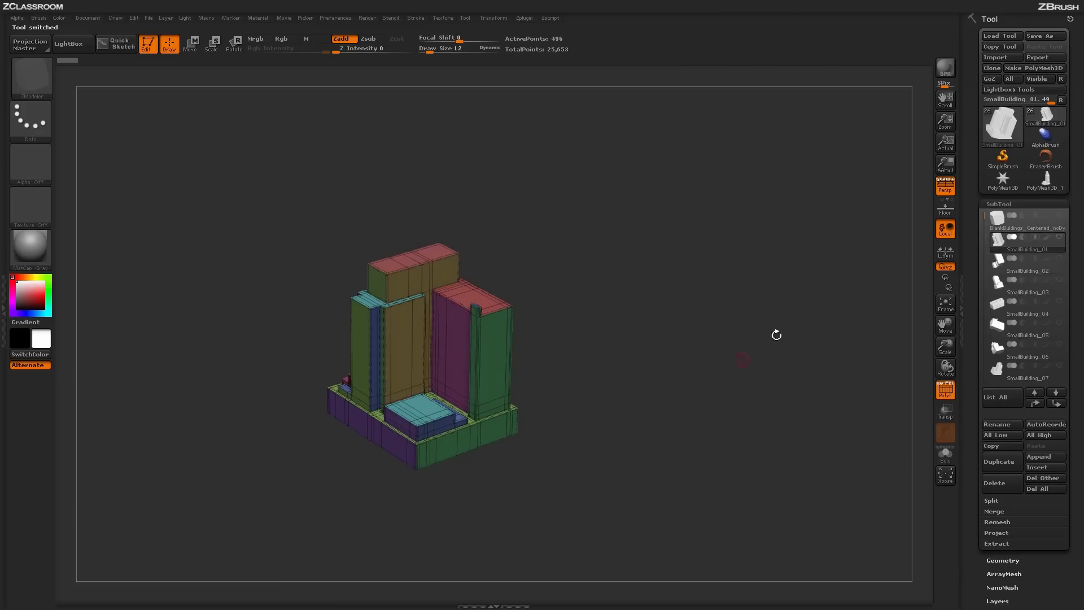
mouse_move(766, 376)
right_mouse_down()
mouse_move(751, 380)
mouse_move(787, 364)
mouse_move(762, 388)
mouse_move(768, 379)
right_mouse_up()
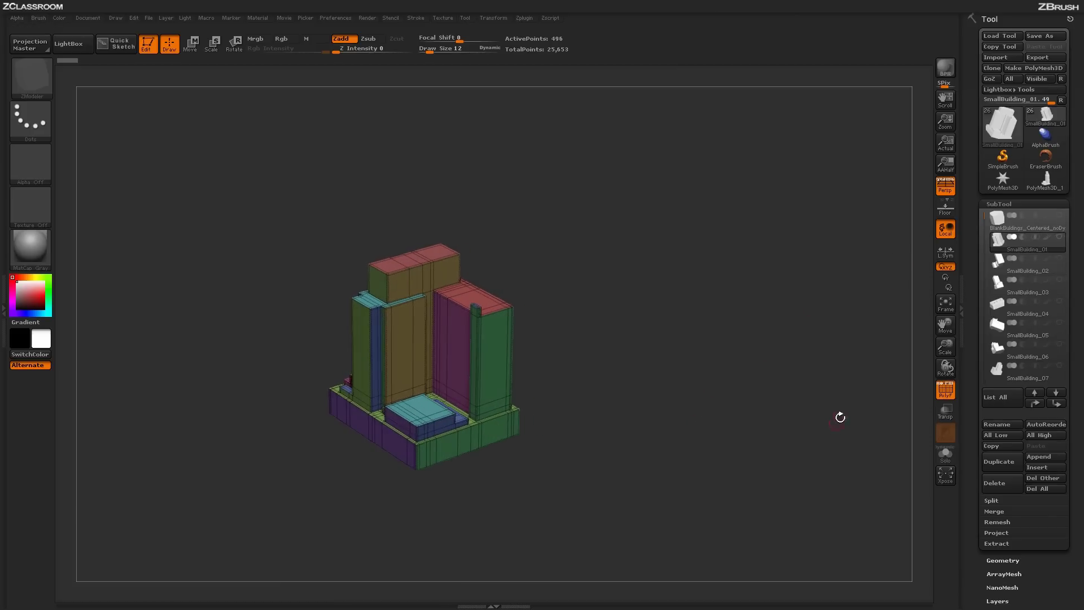
right_click_drag(841, 418, 820, 446)
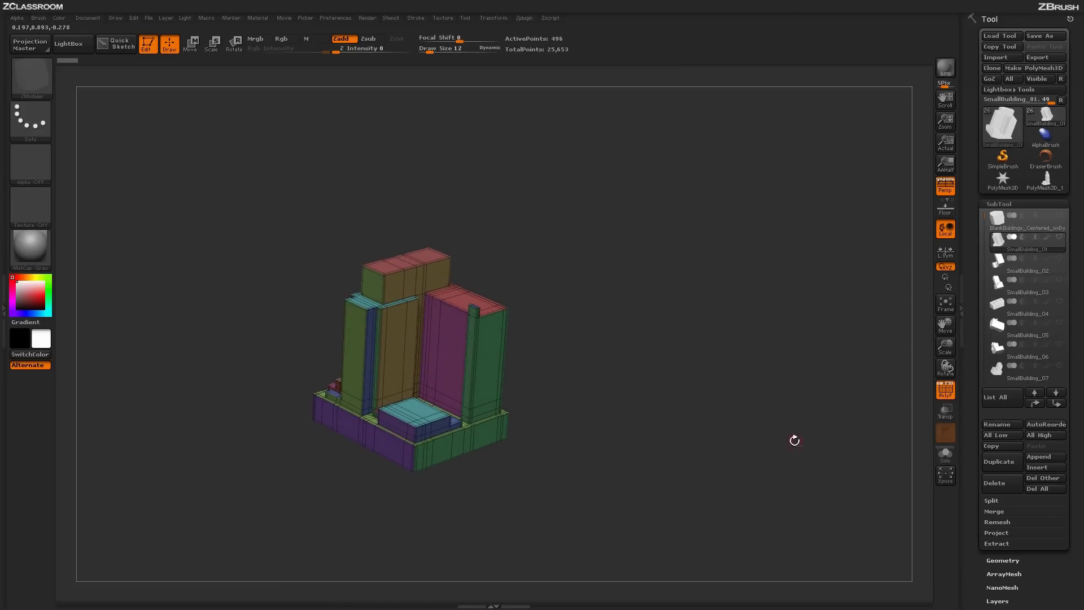
left_click_drag(795, 440, 801, 439)
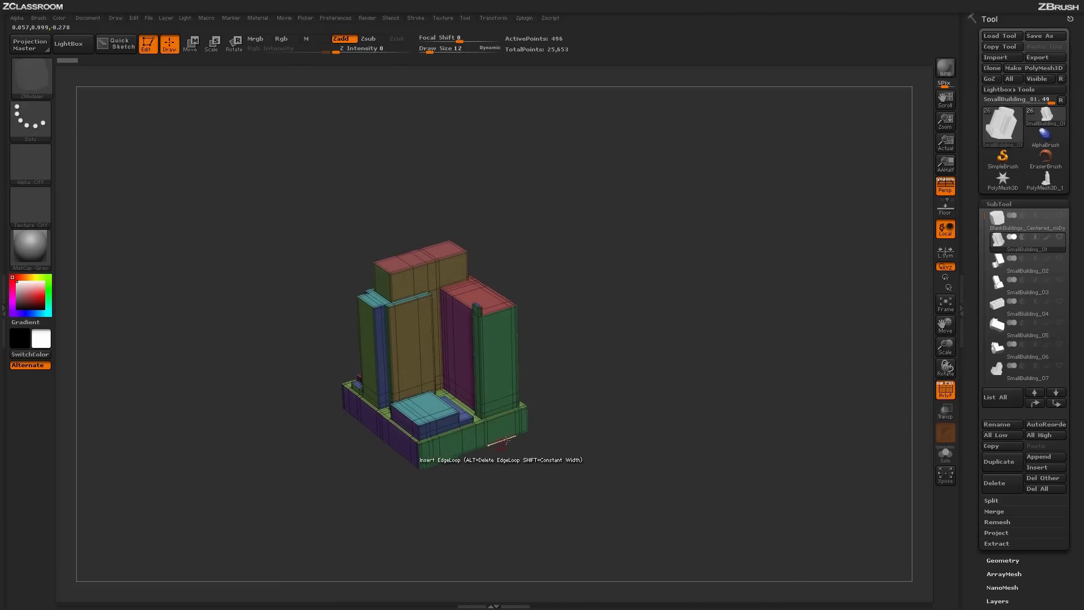
left_click_drag(688, 440, 711, 418)
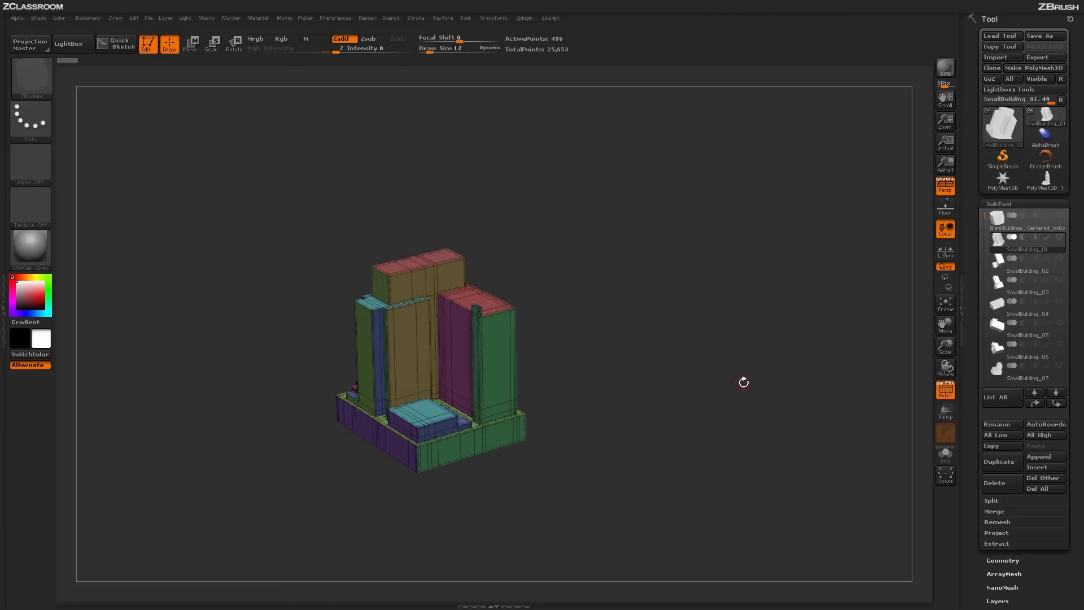
Step: Step through the building subtools from SmallBuilding_01 to MediumBuilding_01 and examine the block shapes
key("Down")
key("Down")
key("Down")
key("Down")
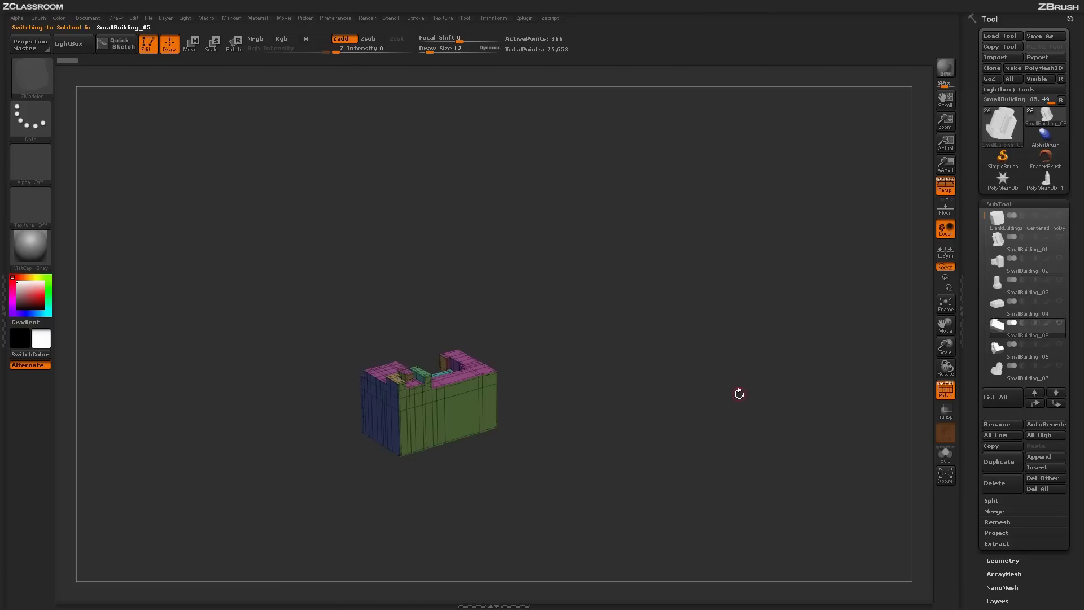
key("Down")
key("Down")
key("Down")
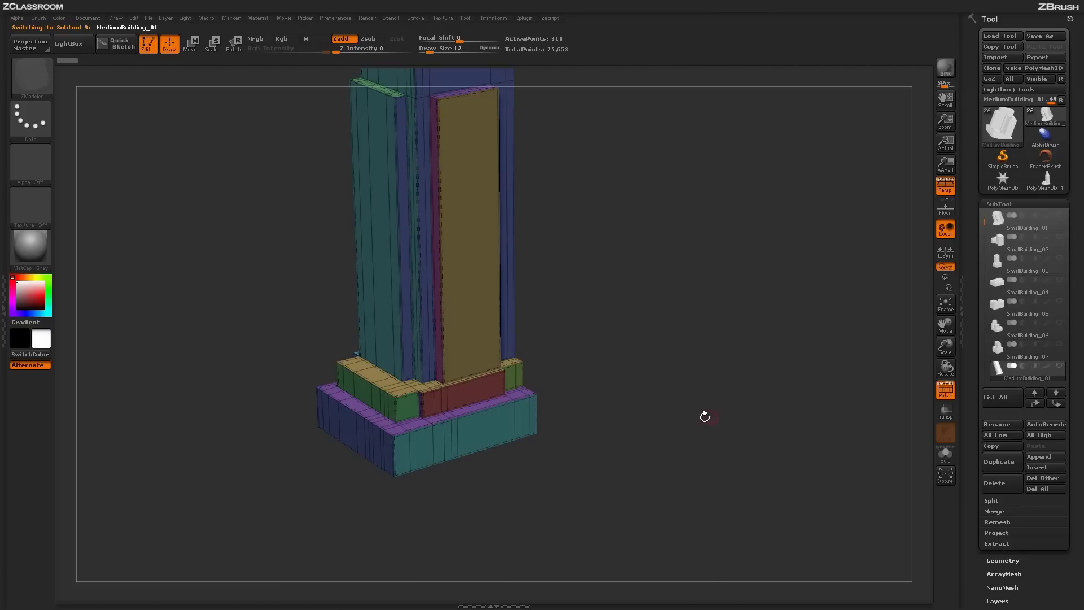
left_click_drag(701, 427, 714, 437)
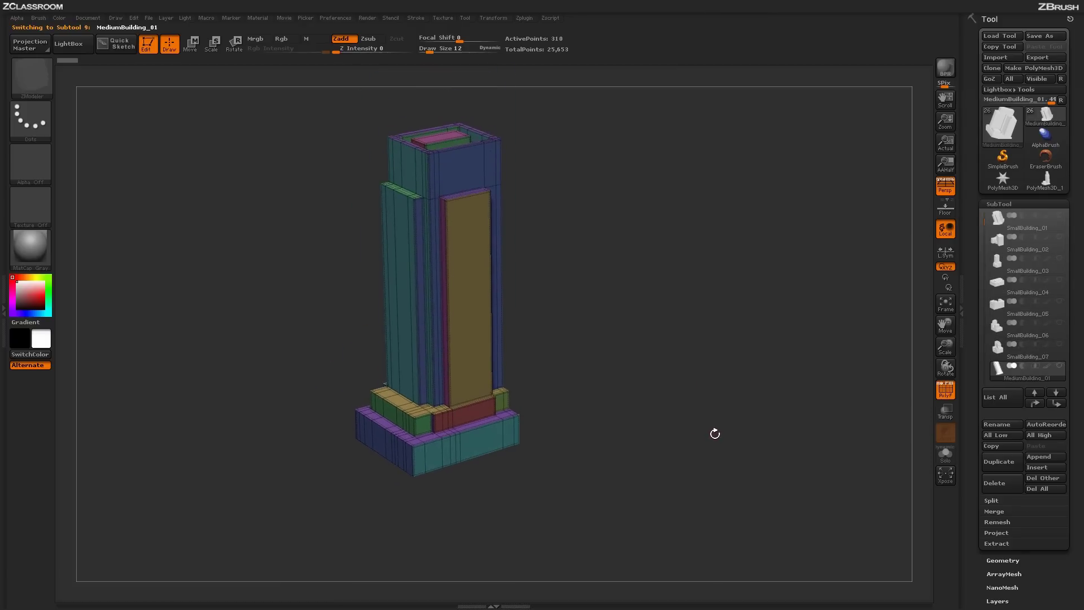
Step: Step through the building subtools from MediumBuilding_01 to TallBuilding_02, return to TallBuilding_01 and frame it in view
key("Down")
key("Down")
key("Down")
key("Down")
key("Down")
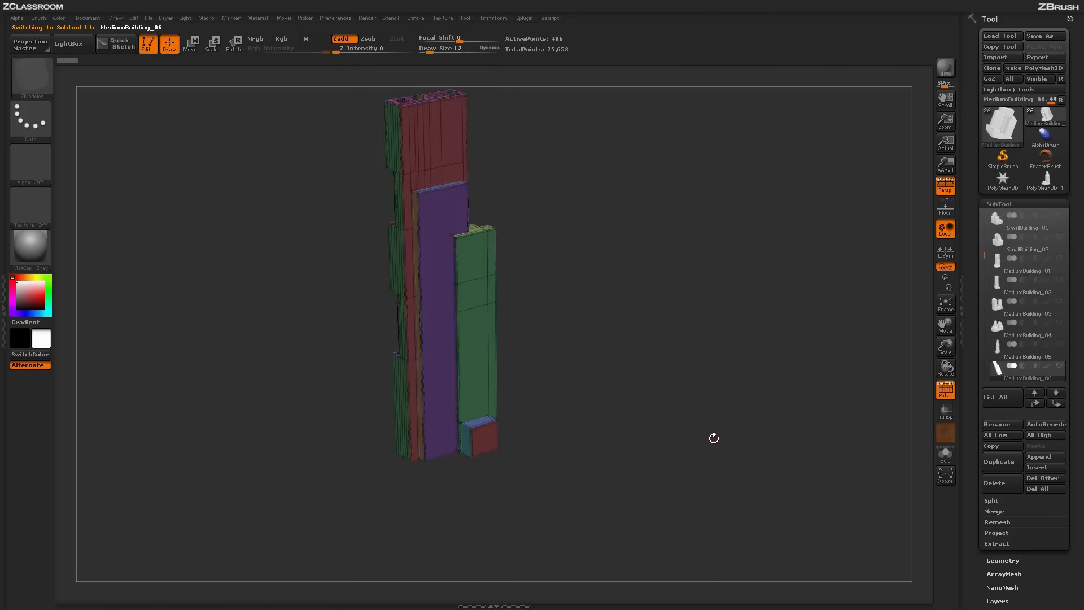
key("Down")
key("Down")
key("Down")
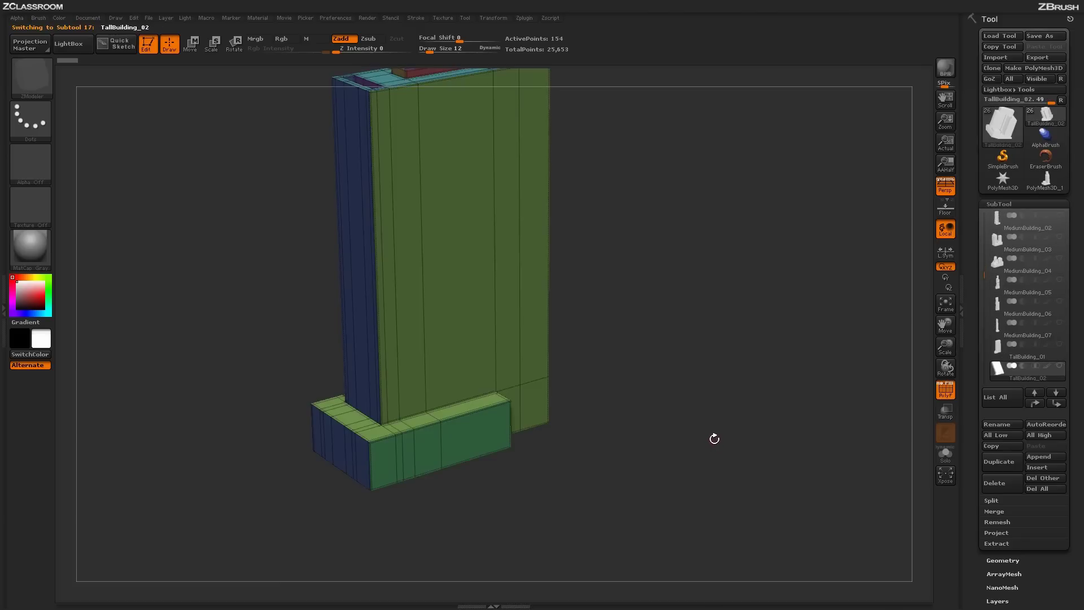
key("Up")
key("f")
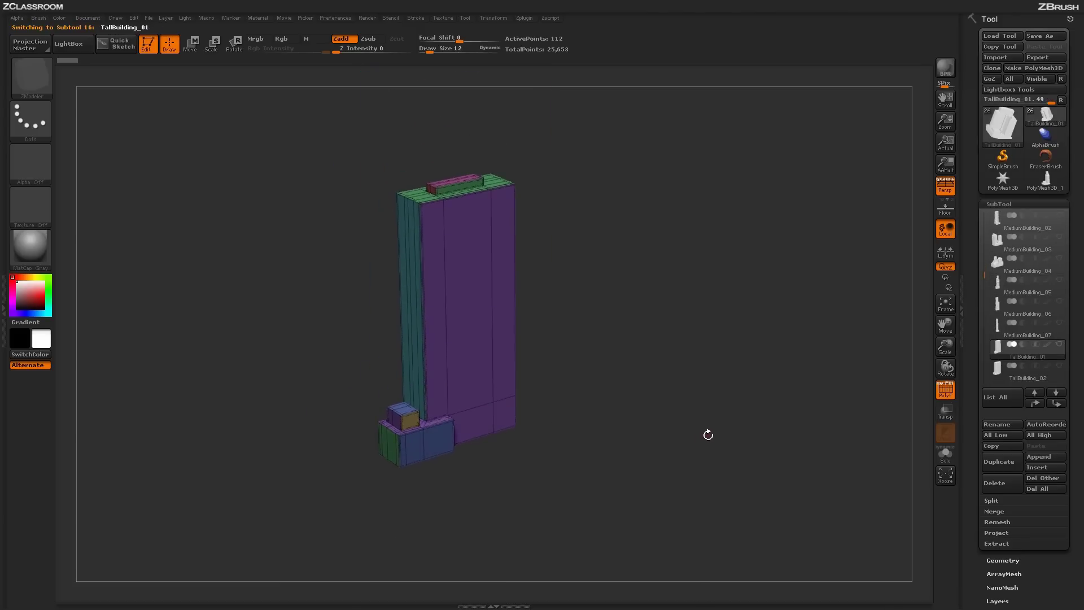
Step: Step through the subtools from TallBuilding_01 to GiganticBuilding_02 and examine the tall and gigantic building shapes
key("Down")
key("Down")
key("Down")
key("Down")
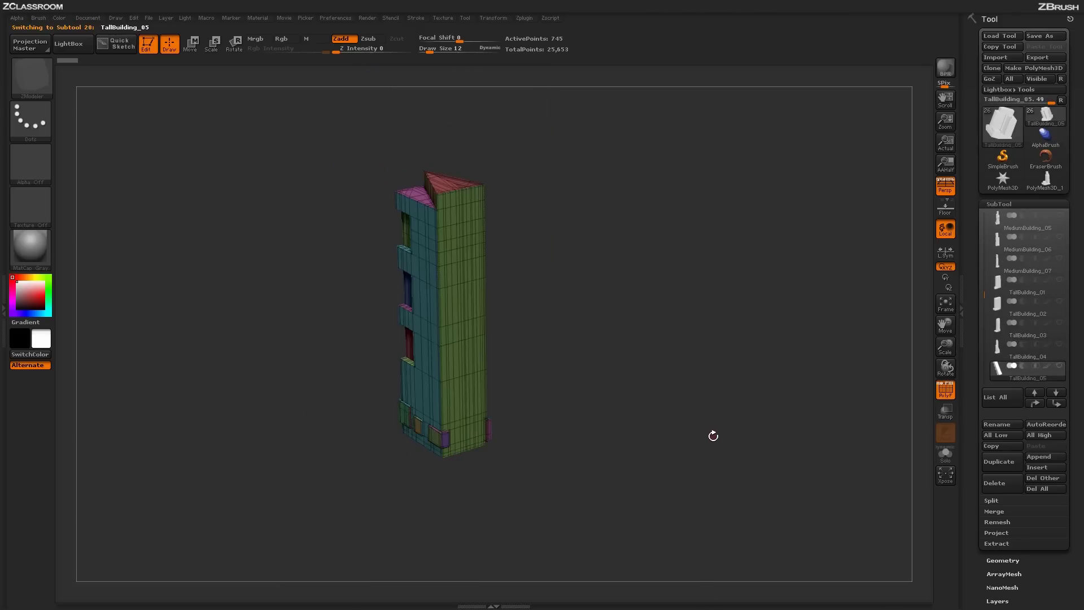
key("Down")
key("Down")
key("Down")
key("Down")
key("Down")
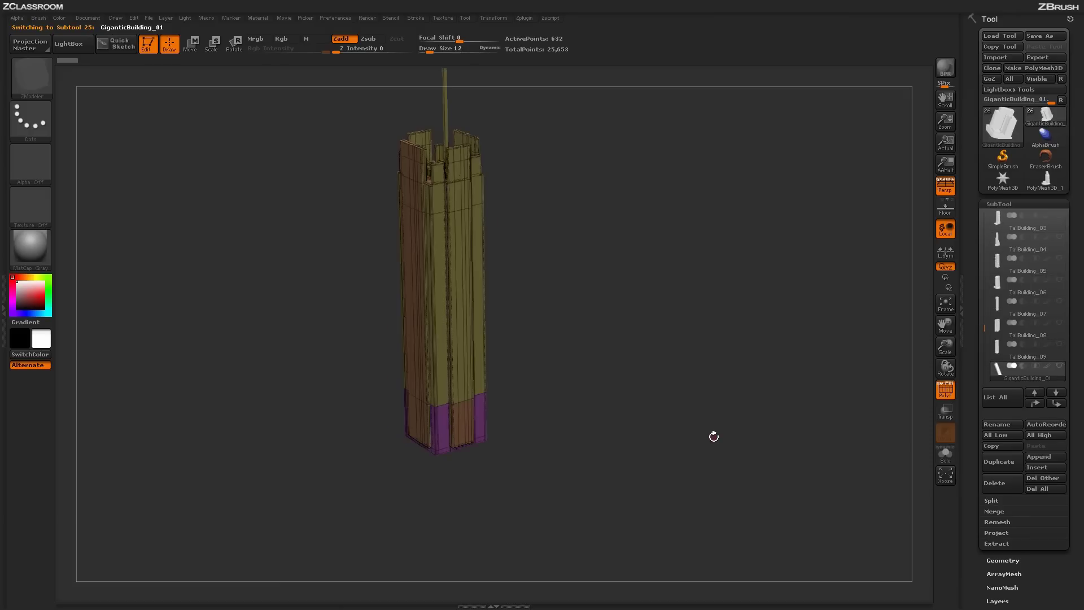
mouse_move(709, 440)
left_mouse_down()
mouse_move(703, 412)
mouse_move(701, 435)
mouse_move(713, 446)
mouse_move(685, 434)
mouse_move(719, 426)
mouse_move(722, 439)
left_mouse_up()
key("Down")
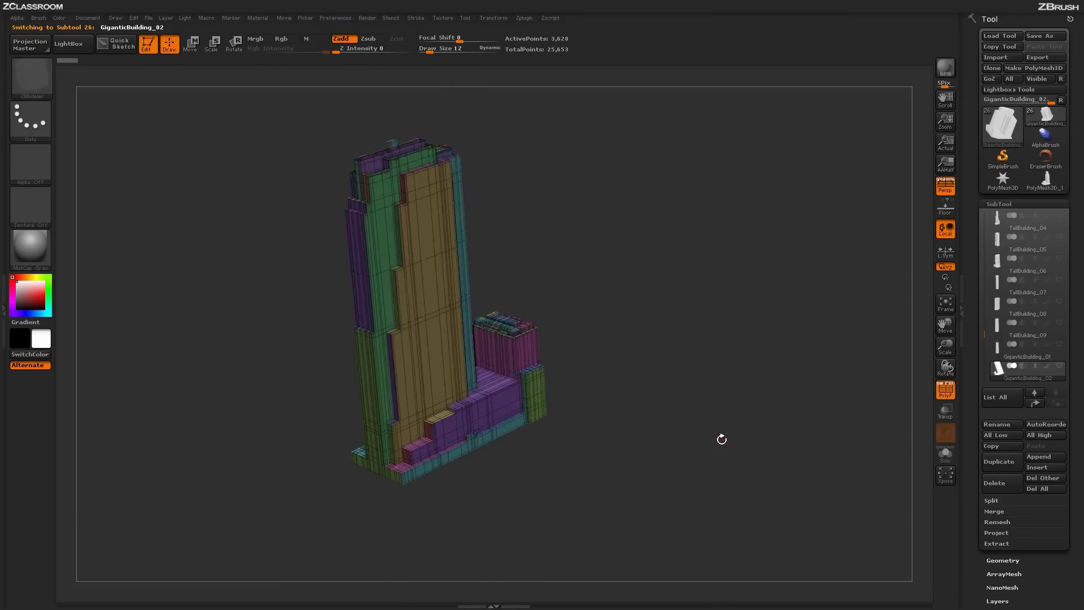
Step: Step back through the subtools from GiganticBuilding_02 to TallBuilding_01 and compare the tower shapes
key("Up")
key("Up")
key("Up")
key("Up")
key("Up")
key("Up")
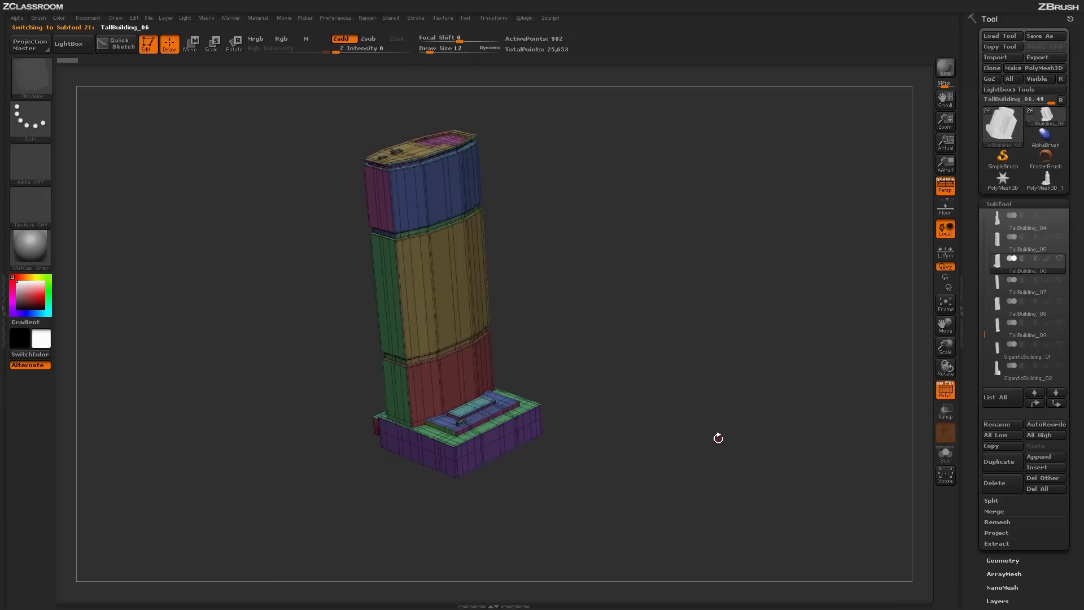
key("Up")
key("Up")
key("Up")
key("Up")
key("Up")
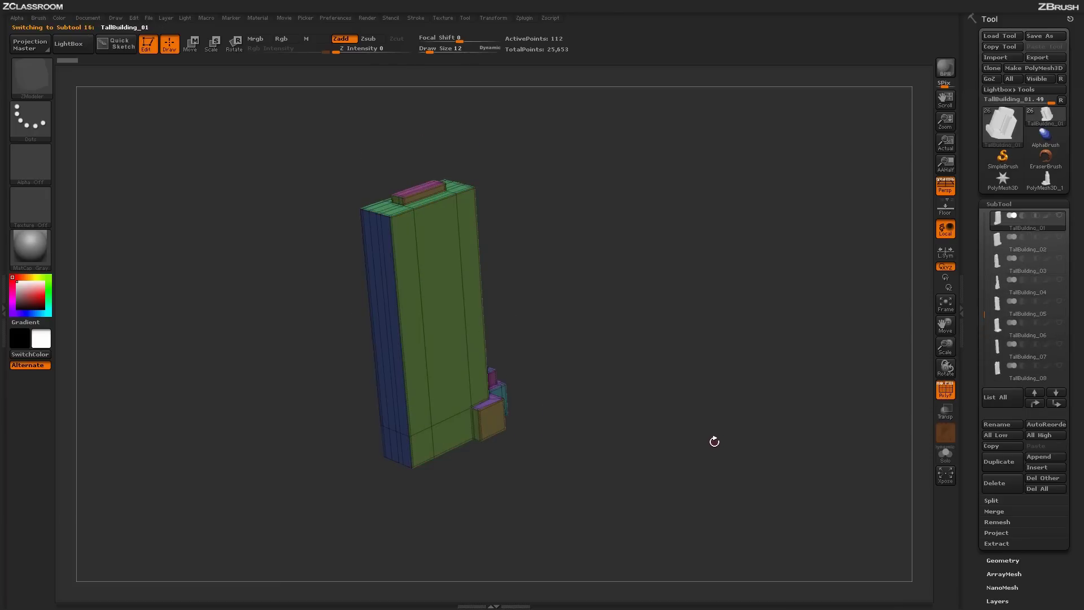
Step: Step back from TallBuilding_01 through the medium and small building subtools to SmallBuilding_01
key("Up")
key("Up")
key("Up")
key("Up")
key("Up")
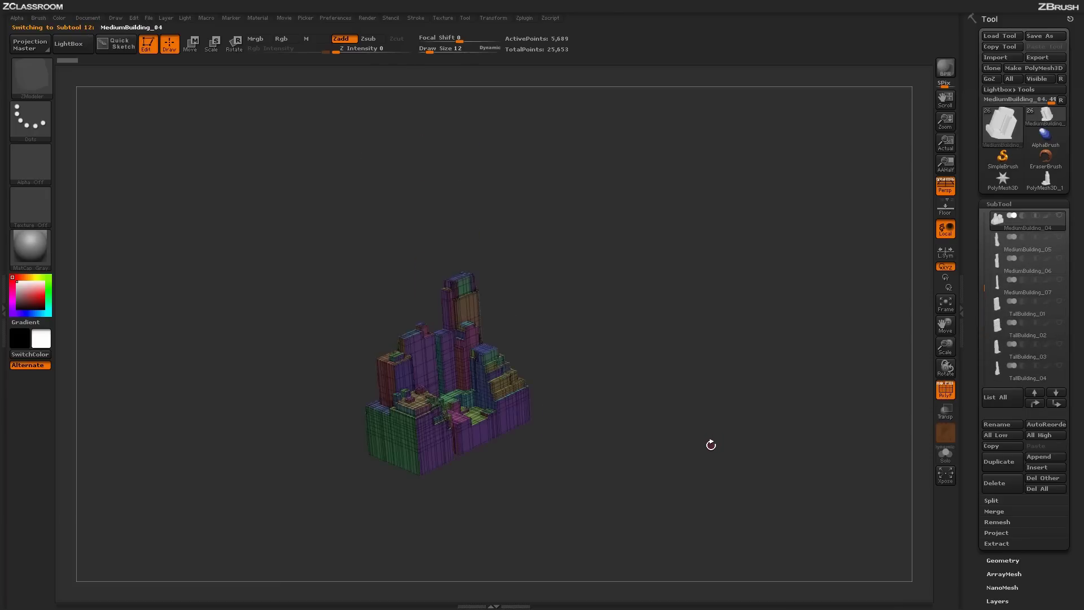
key("Up")
key("Up")
key("Up")
key("Up")
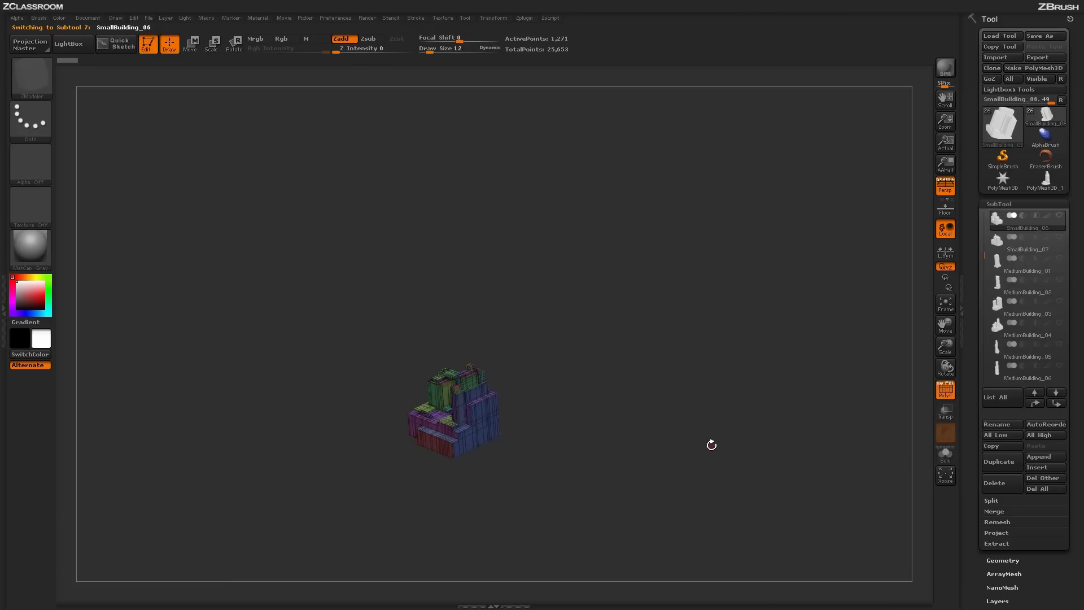
key("Up")
key("Up")
key("Up")
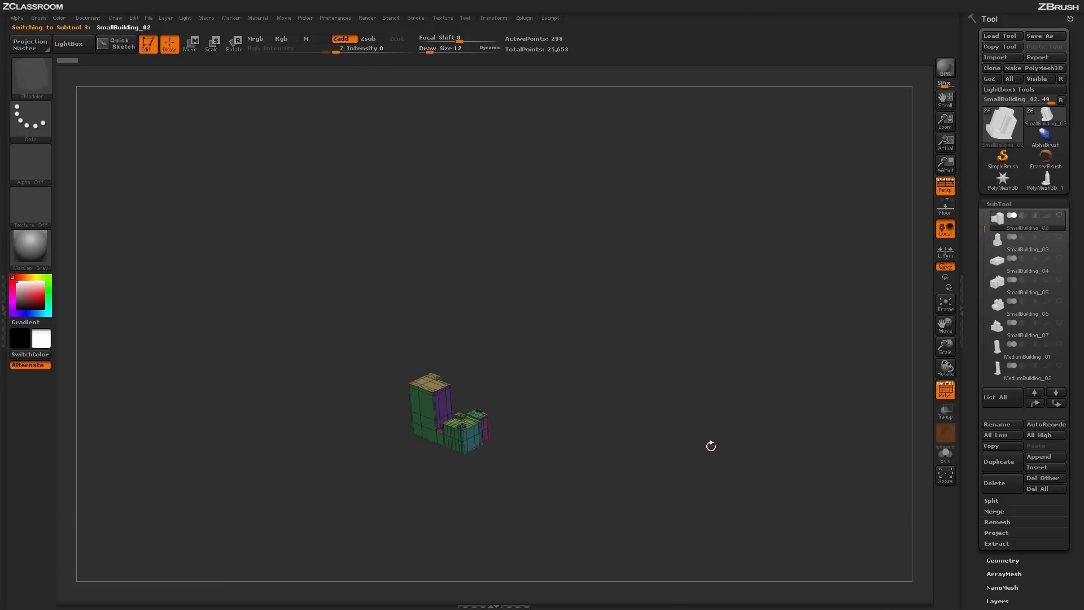
key("Up")
key("Up")
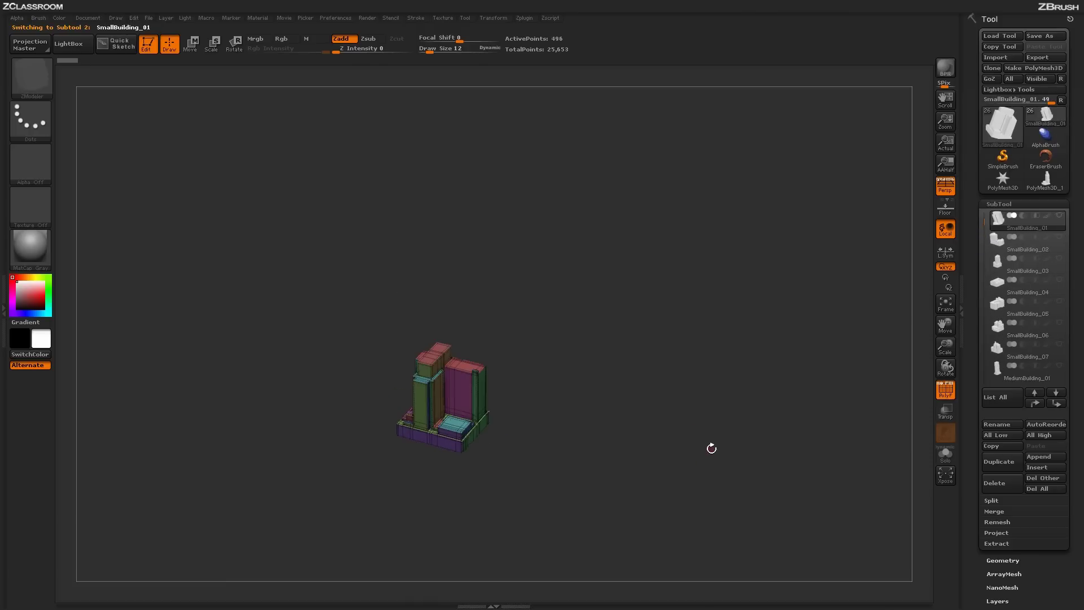
Step: Move back and forth among the small building subtools, ending on SmallBuilding_05, and compare their block layouts
key("Down")
key("Down")
key("Down")
key("Down")
key("Down")
key("Down")
key("Down")
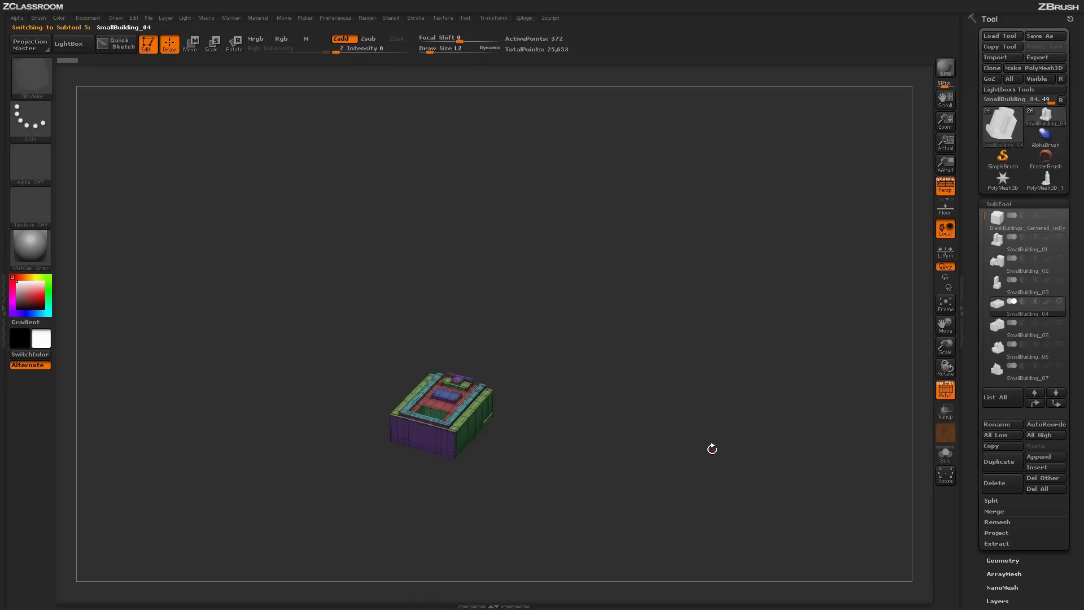
key("Up")
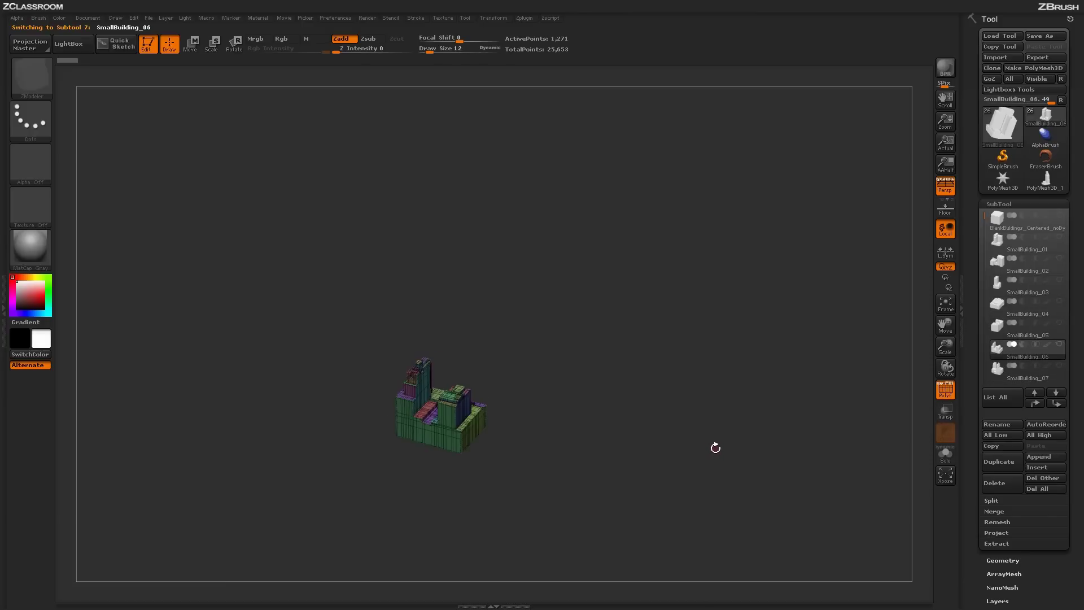
key("Down")
key("Up")
key("Up")
key("Up")
key("Down")
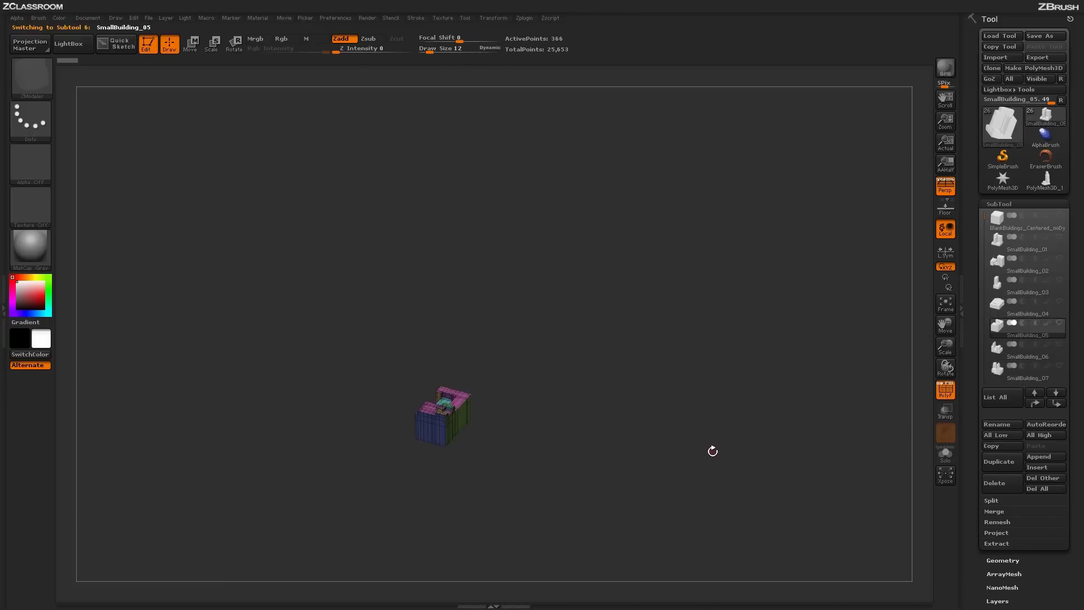
Step: Step from SmallBuilding_05 to MediumBuilding_04 and examine its dense cluster of blocks from another side
key("Down")
key("Down")
key("Down")
key("Down")
key("Down")
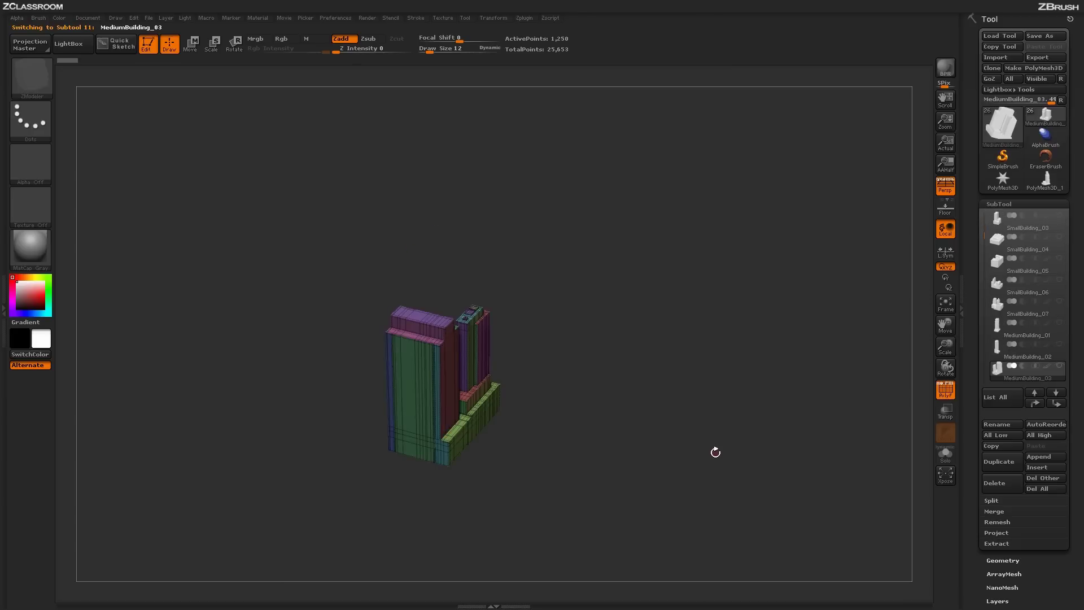
key("Down")
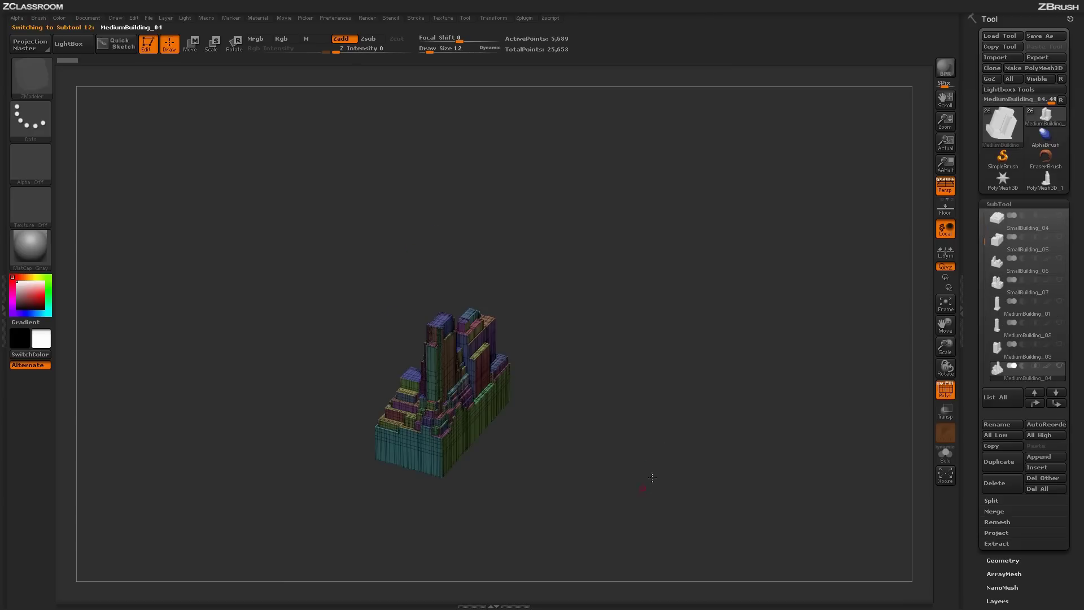
left_click_drag(652, 478, 654, 501)
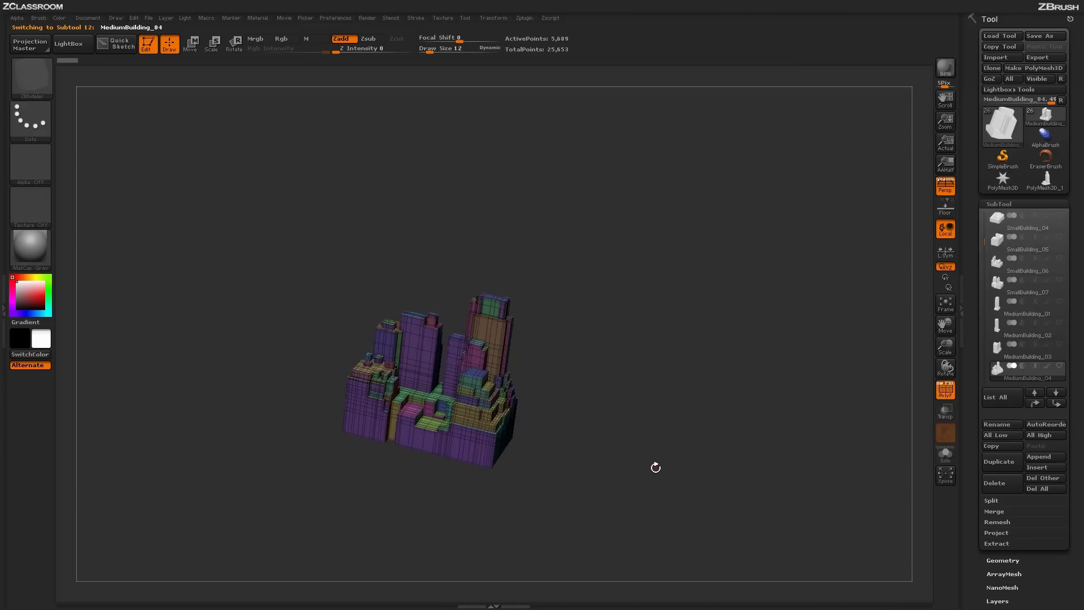
Step: Step back from MediumBuilding_04 to the blank starting cube subtool and select SmallBuilding_01
key("Up")
key("Up")
key("Up")
key("Up")
key("Up")
key("Up")
key("Up")
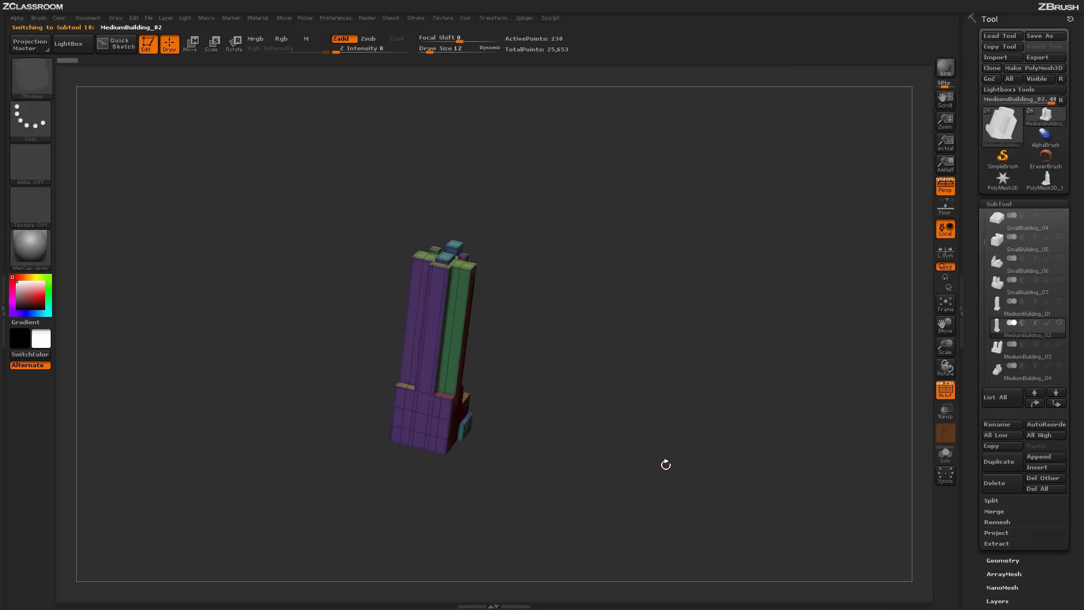
key("Up")
key("Up")
key("Up")
key("Up")
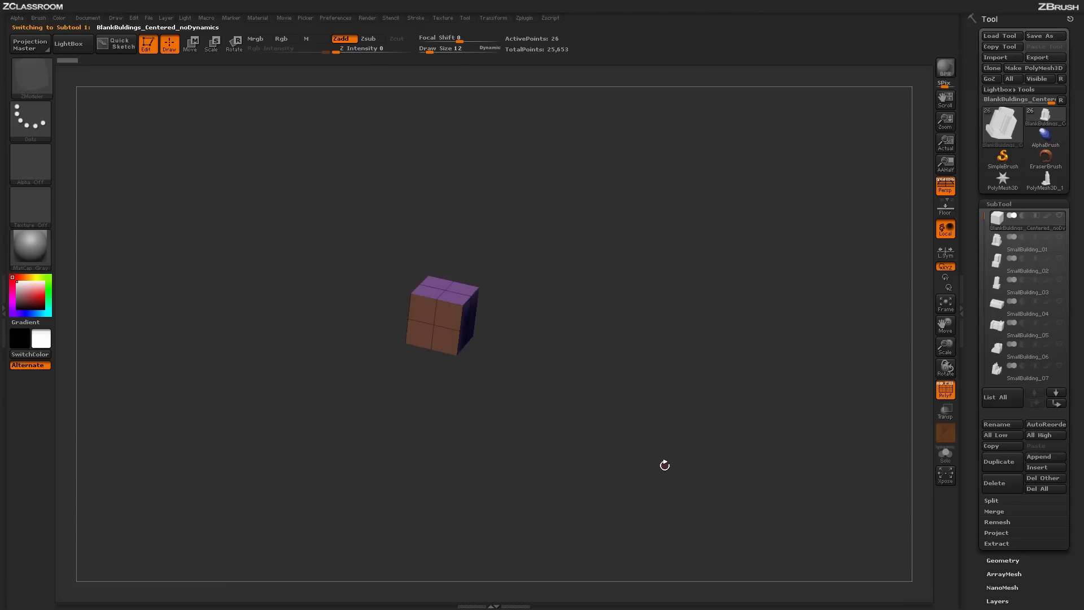
key("Down")
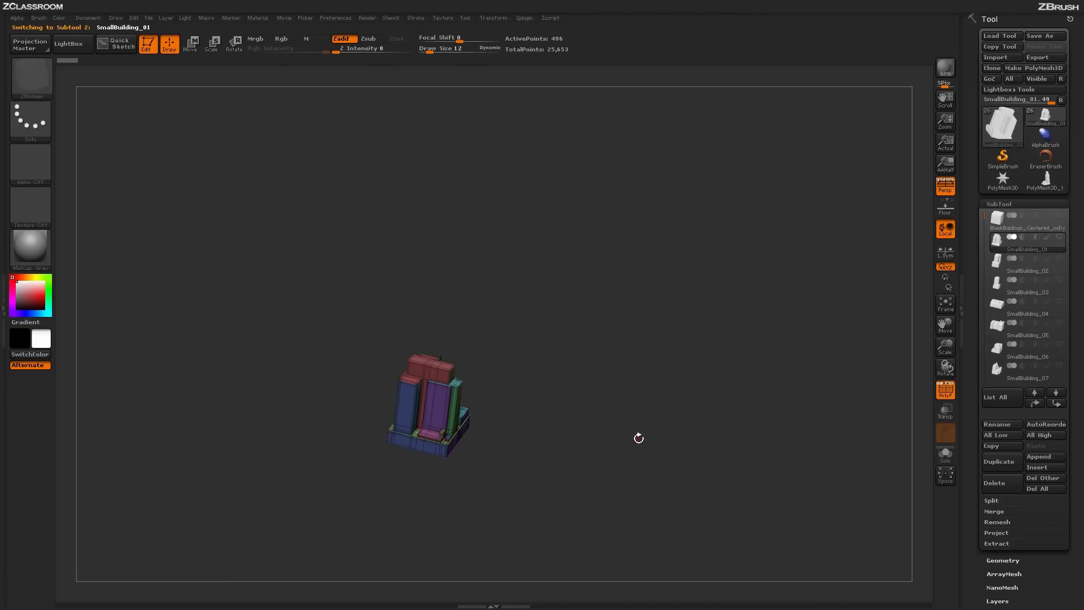